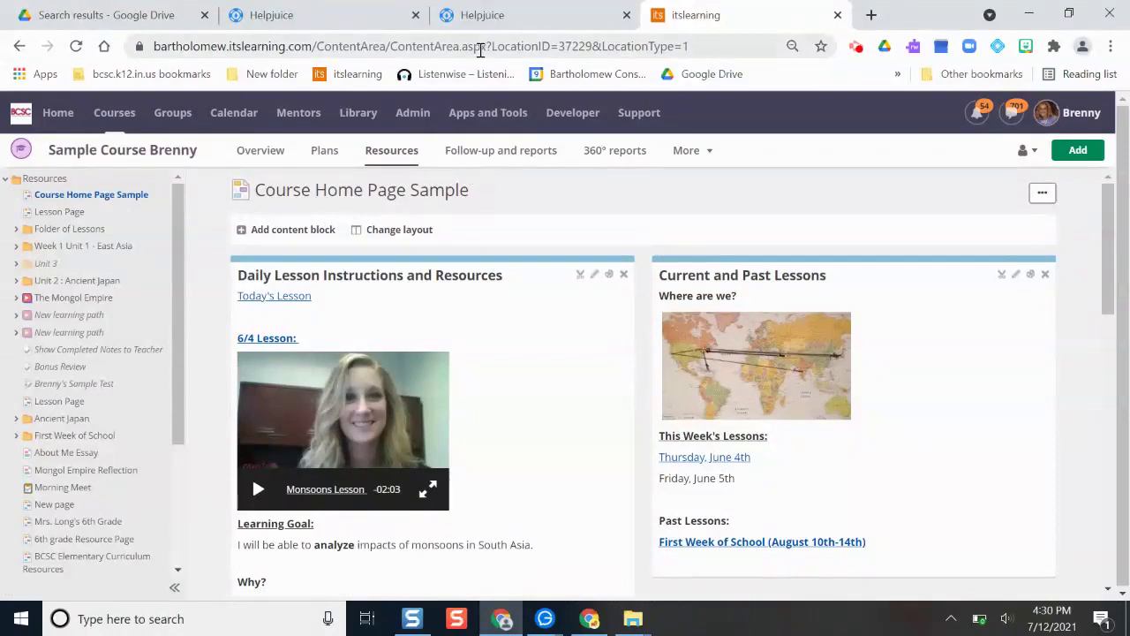
Search Google Images for "globe" in a new browser tab and open the Advantus 12 Inch Desktop World Globe picture.
left_click(870, 15)
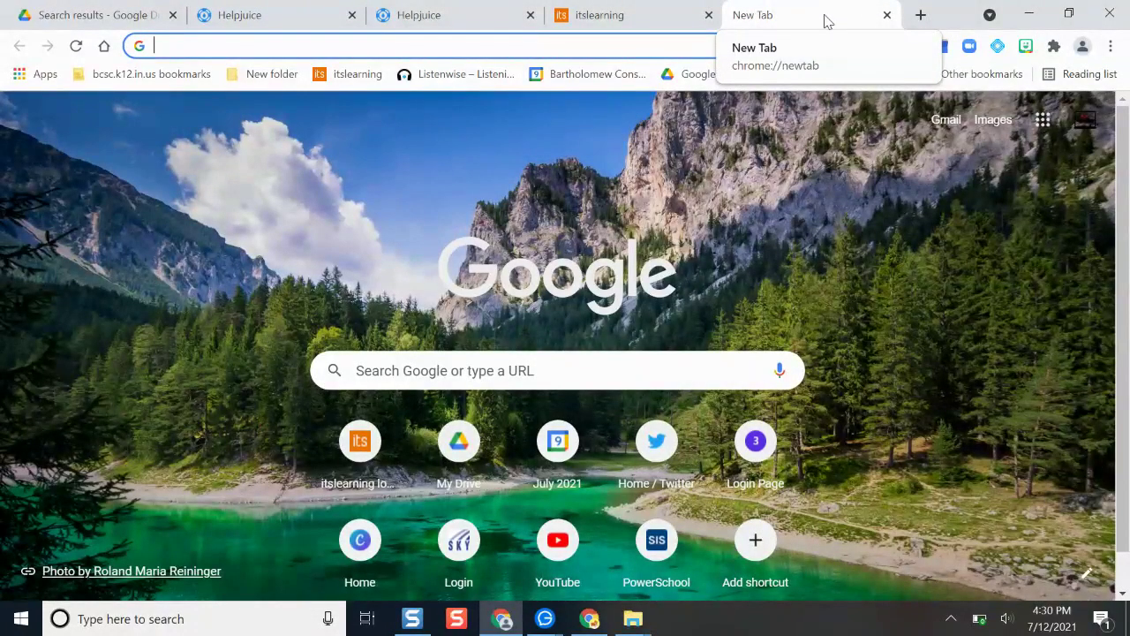
type("globe")
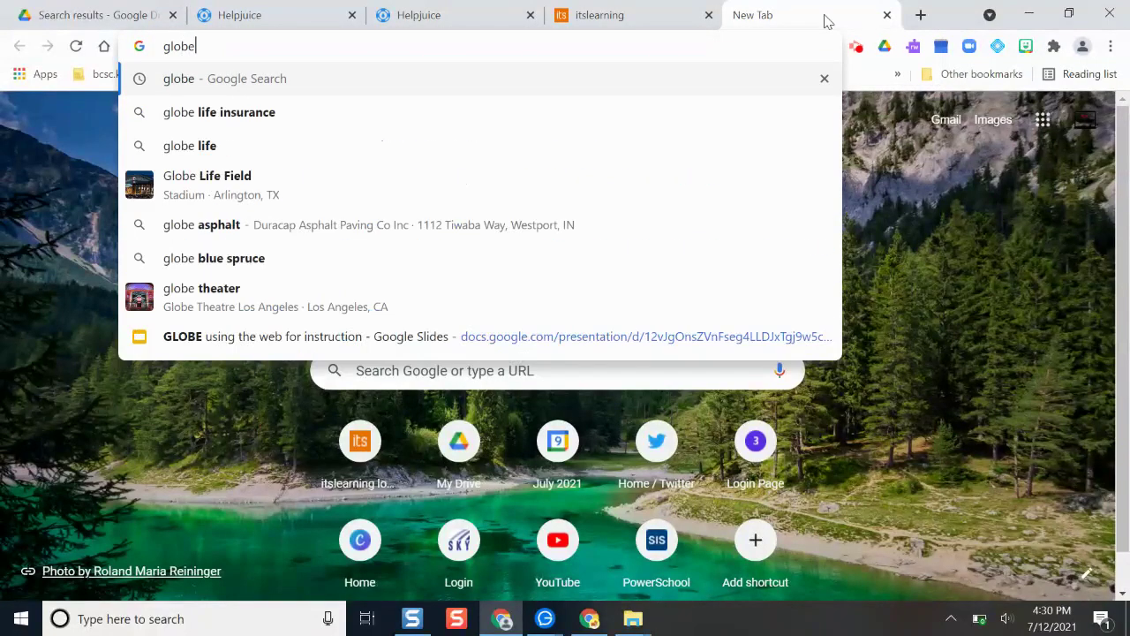
key("Return")
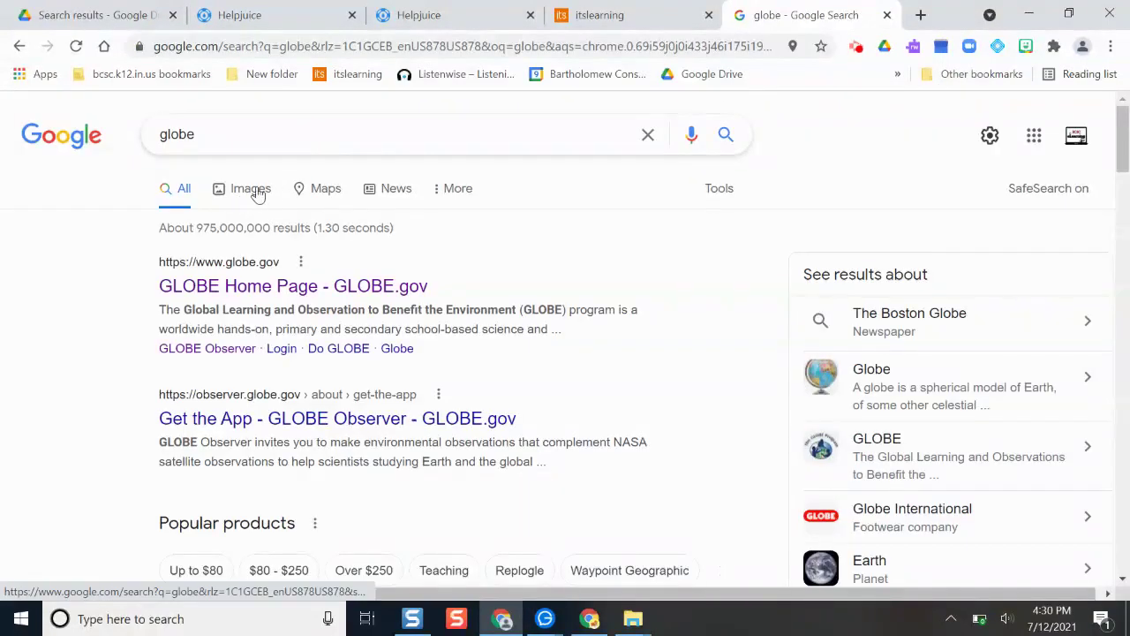
left_click(255, 191)
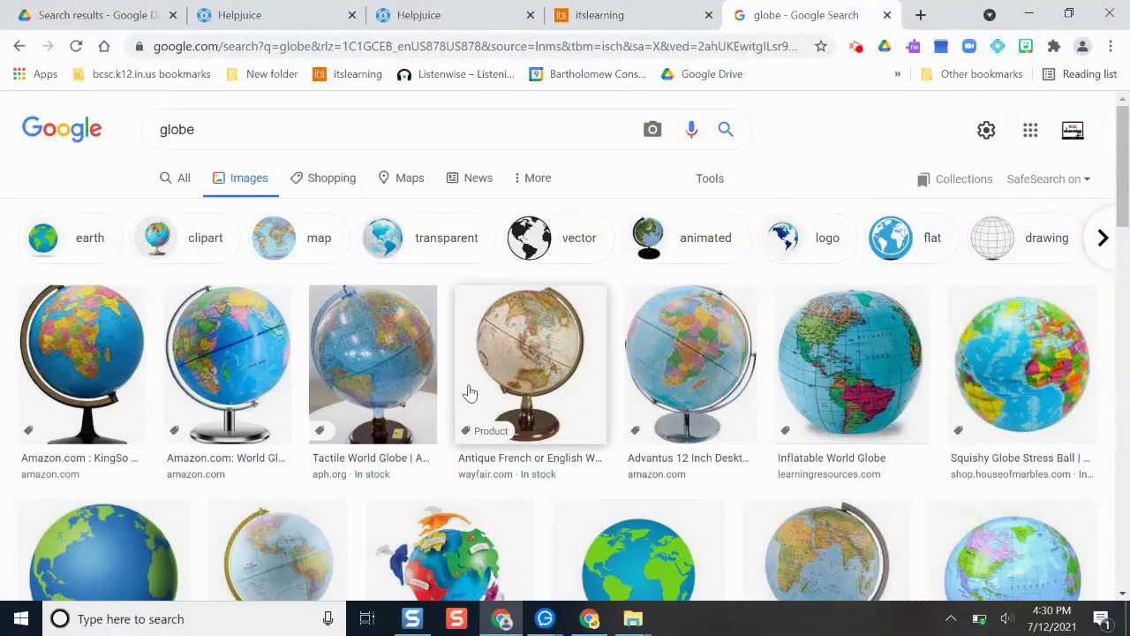
left_click(690, 342)
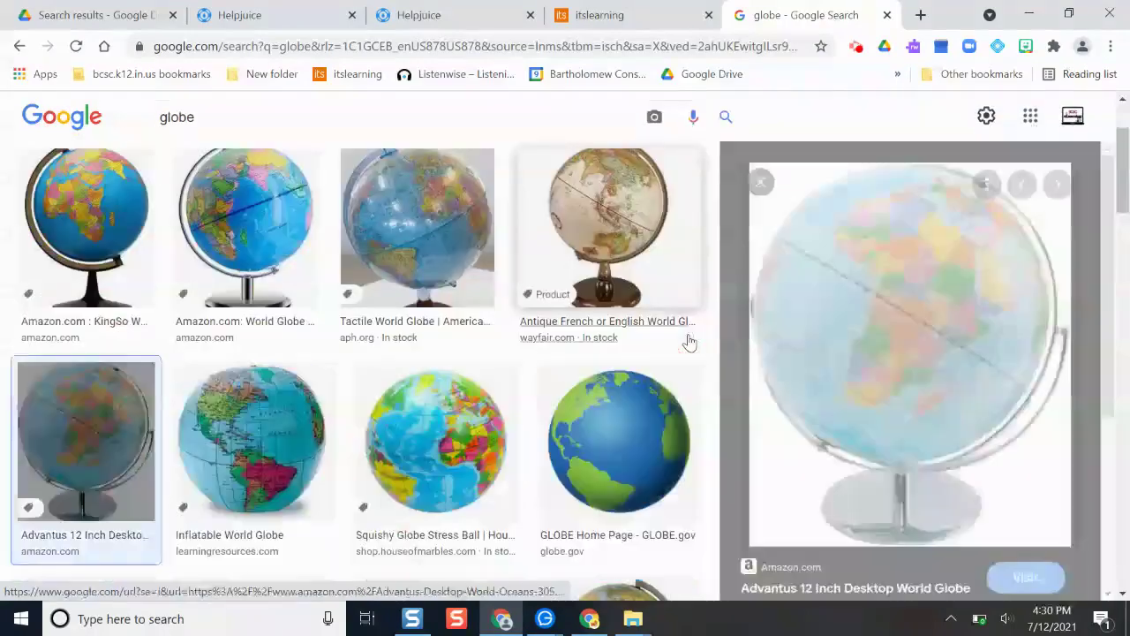
Save the previewed globe image to the Desktop with the file name globe.
right_click(869, 263)
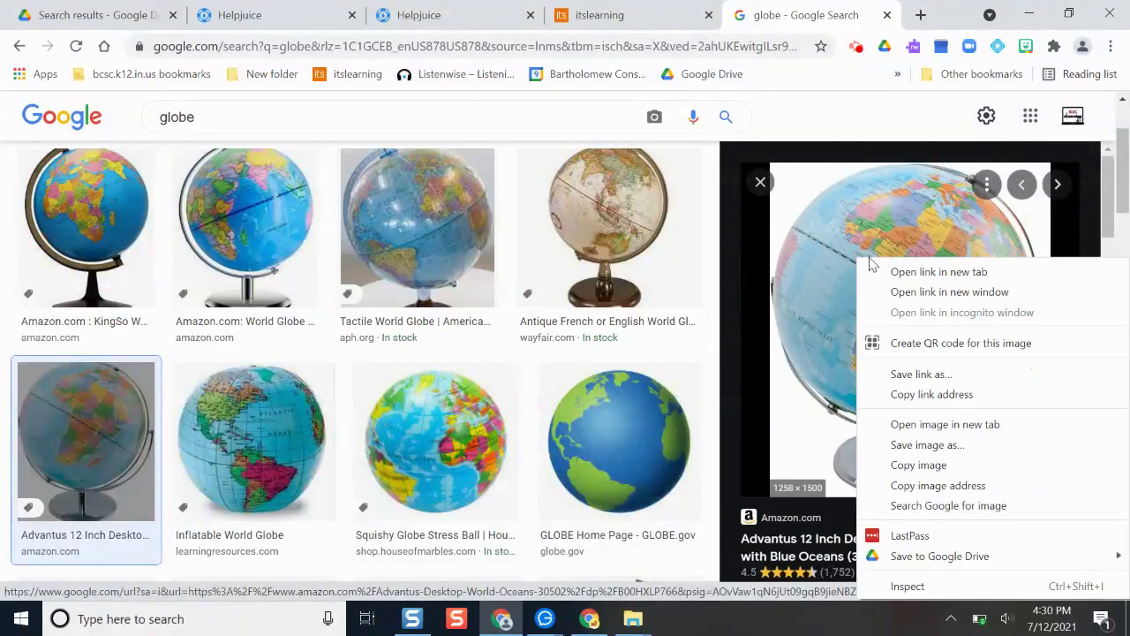
left_click(927, 444)
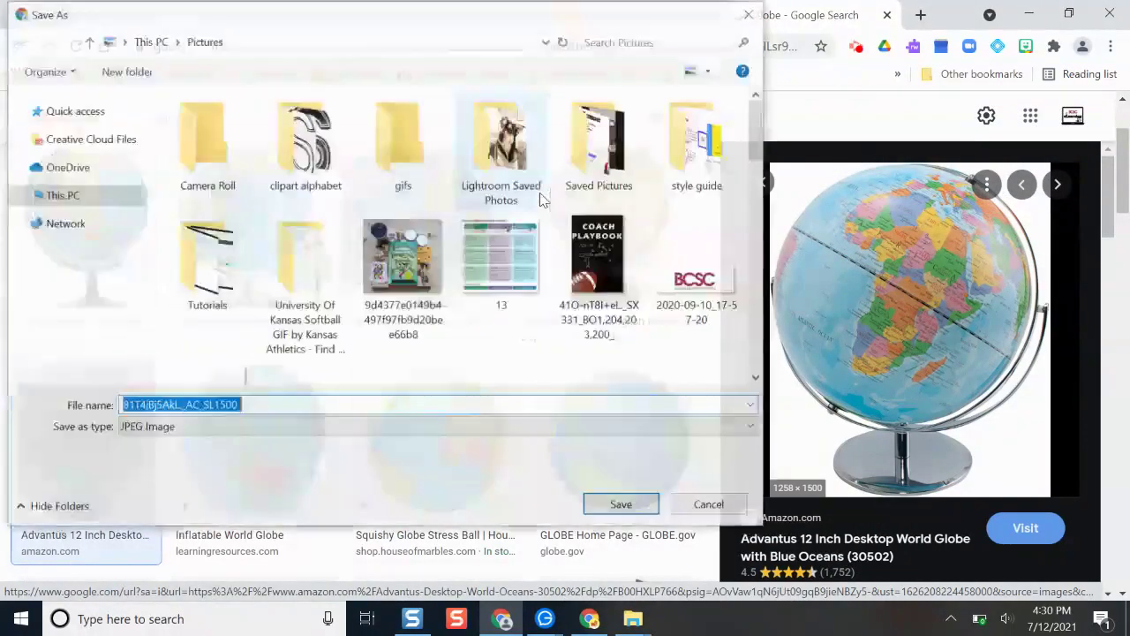
left_click(70, 147)
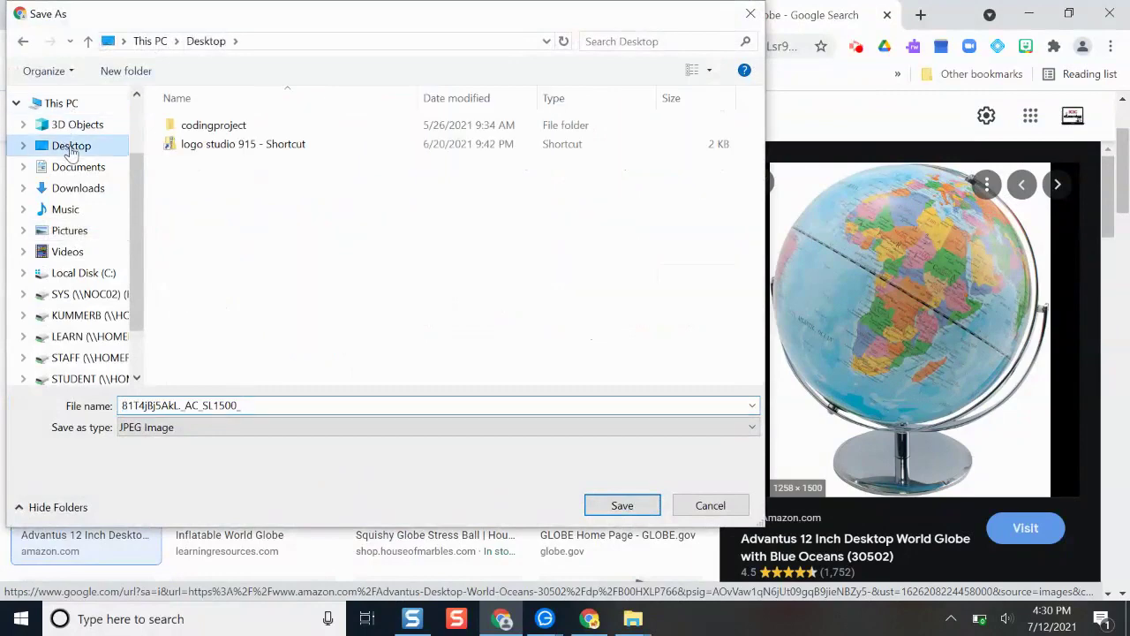
double_click(270, 405)
type("g")
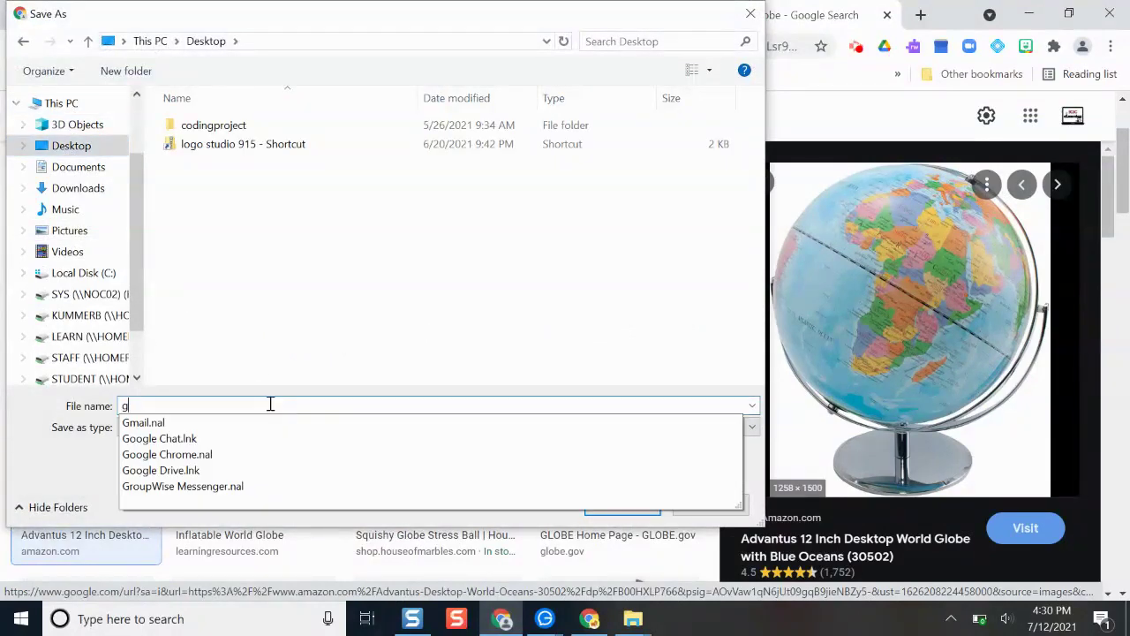
type("lboe")
key("BackSpace")
key("BackSpace")
key("BackSpace")
key("BackSpace")
type("lobe")
left_click(621, 504)
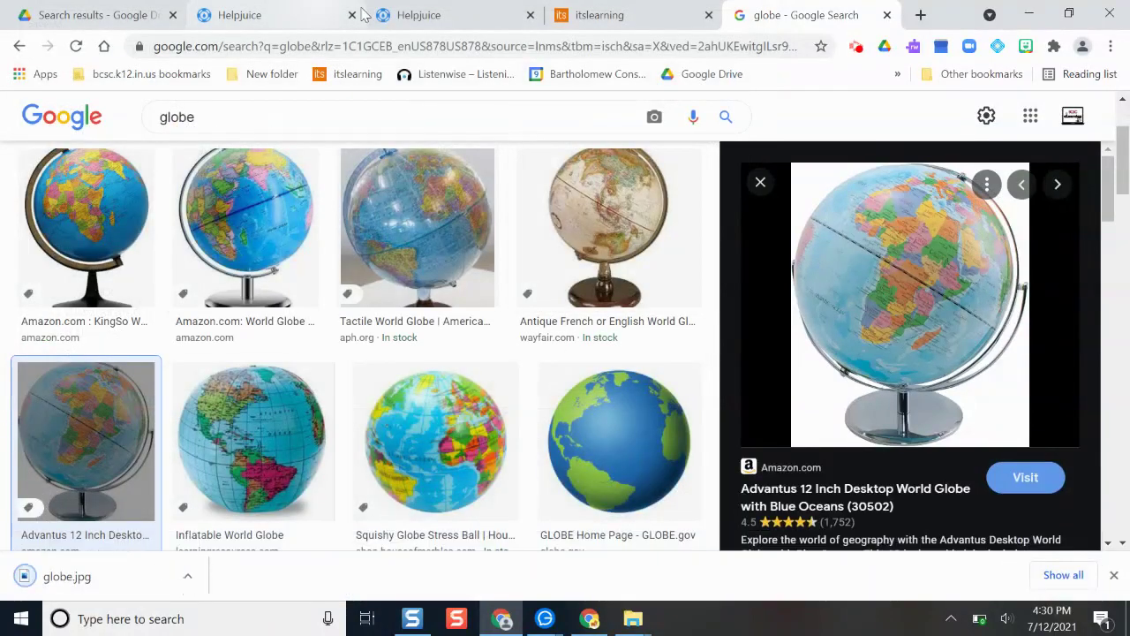
Return to the itslearning course home page and add a rich content block titled "Map Activity Link".
left_click(600, 11)
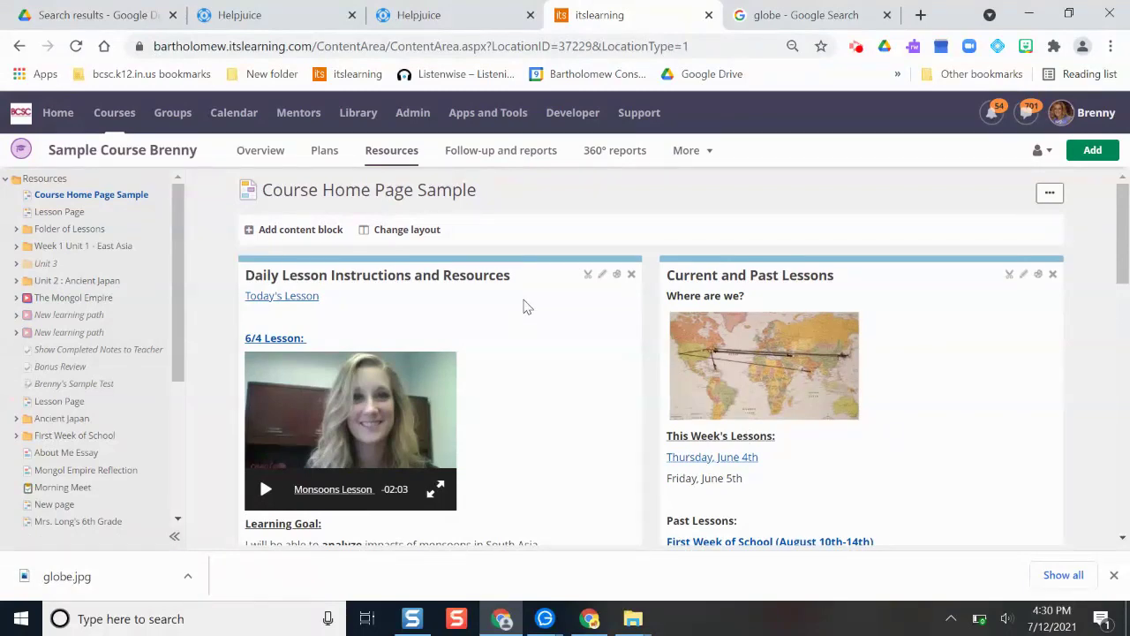
scroll(524, 307, "down", 7)
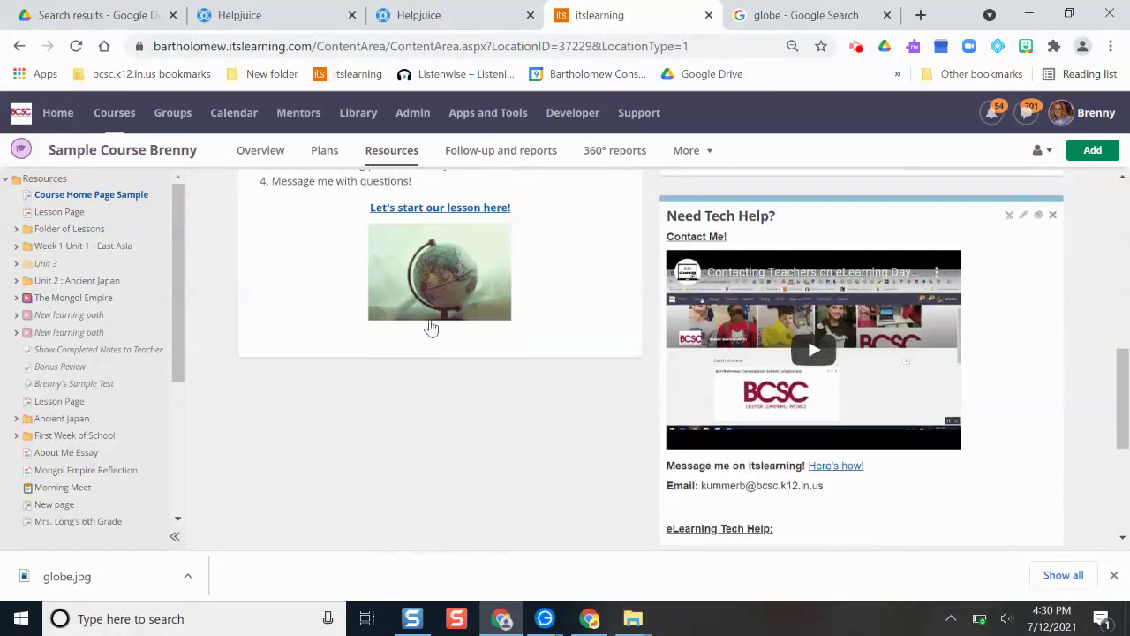
scroll(431, 327, "up", 8)
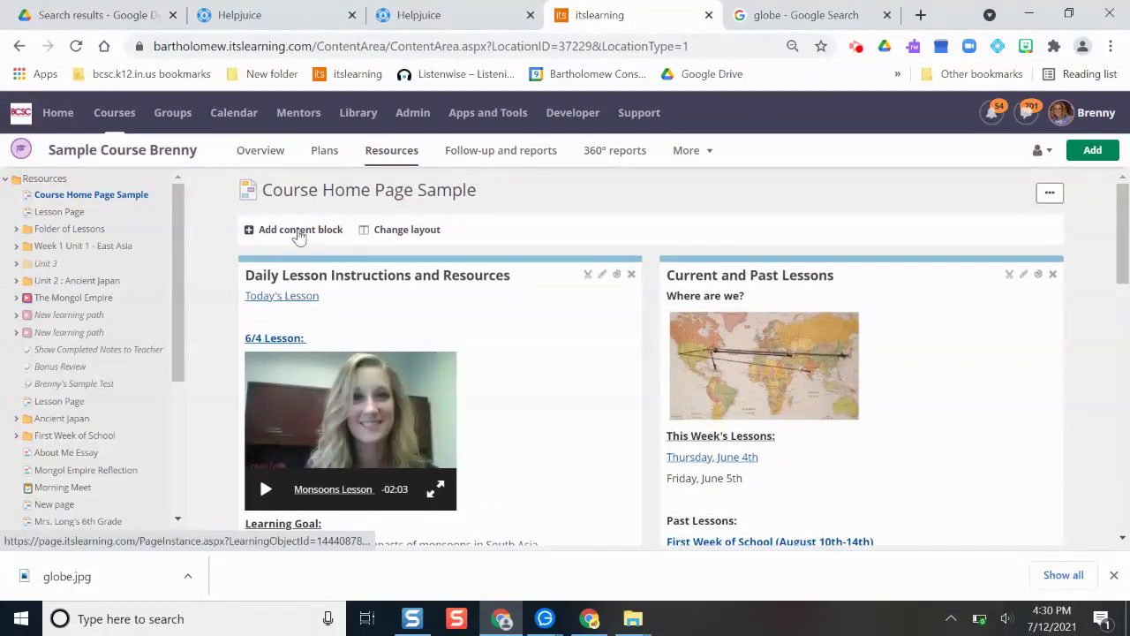
left_click(300, 231)
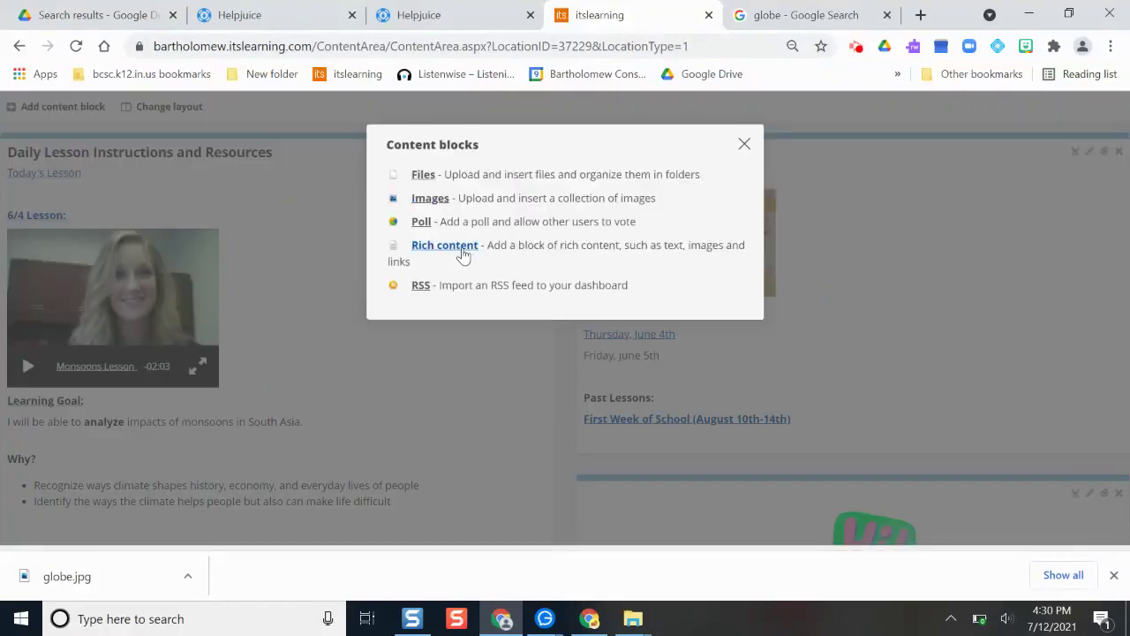
left_click(459, 246)
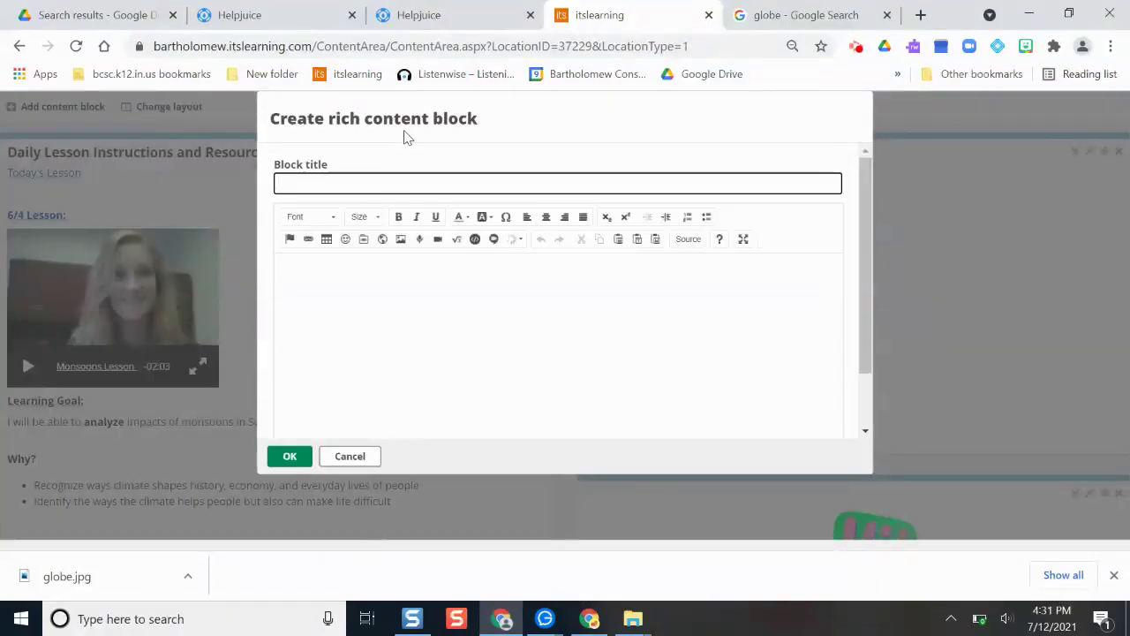
type("Map Activity Link")
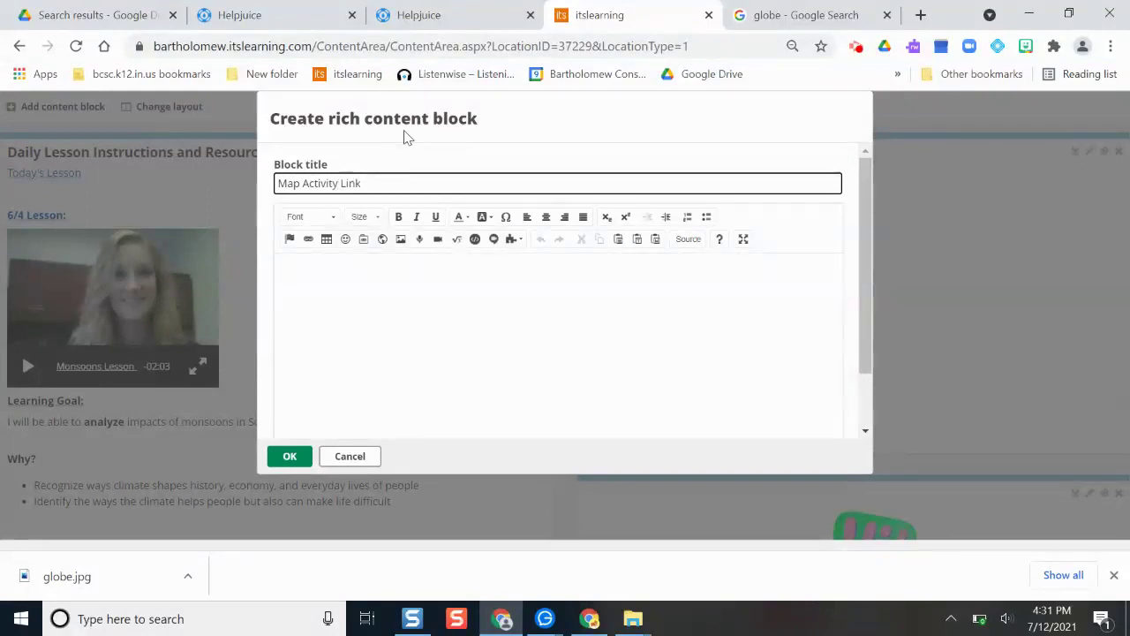
Start an image upload in the block's body and choose the globe JPG file from the Desktop.
left_click(383, 280)
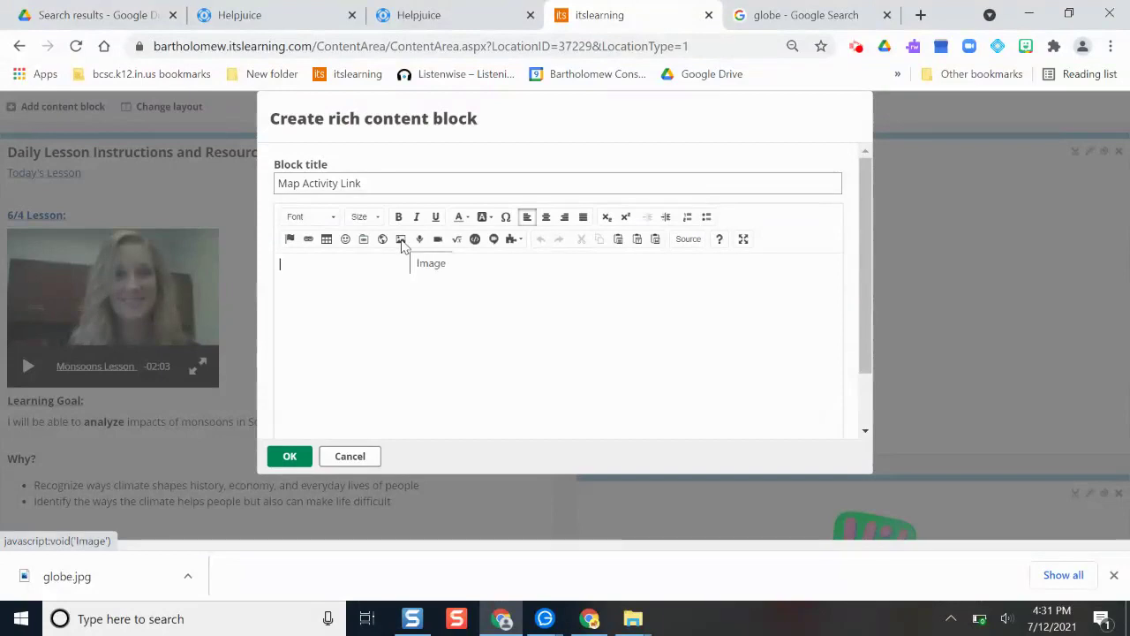
left_click(402, 239)
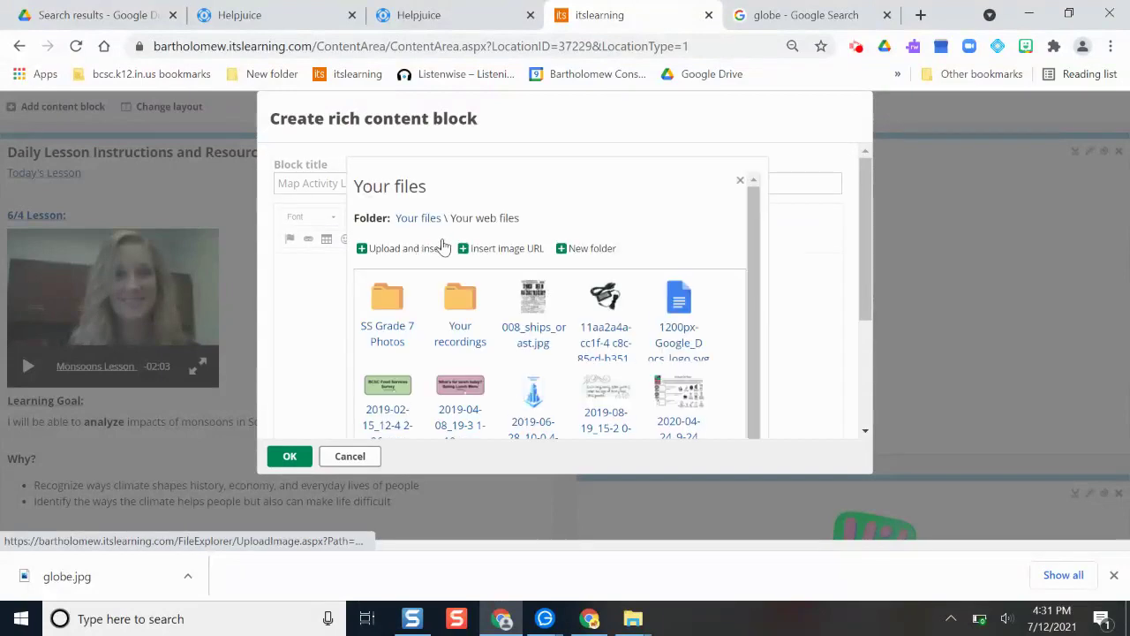
left_click(414, 249)
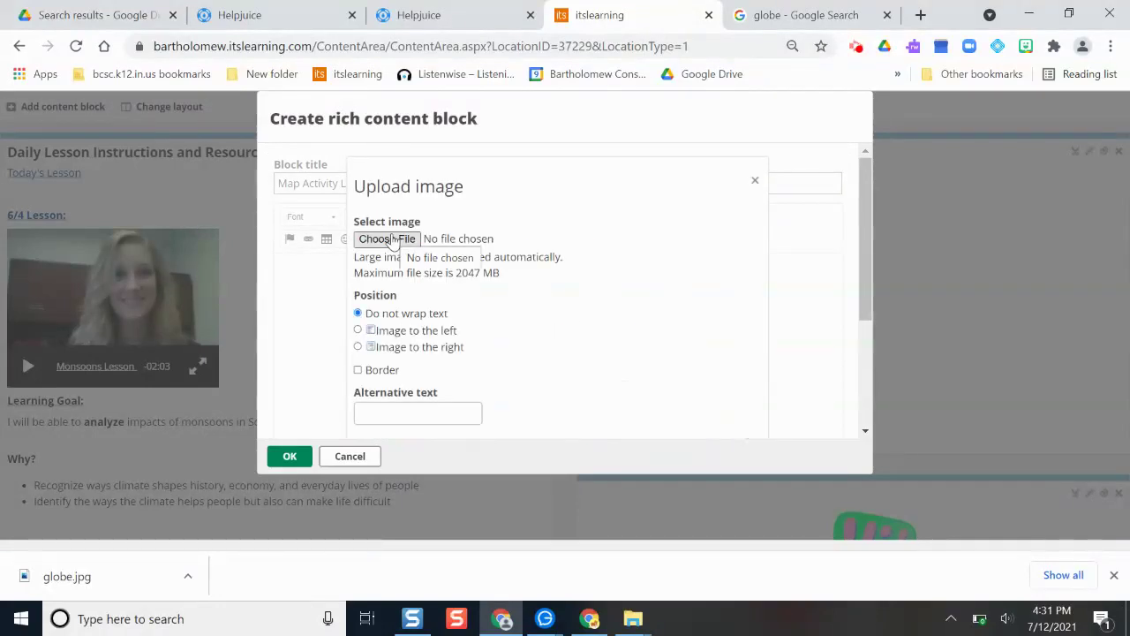
left_click(392, 239)
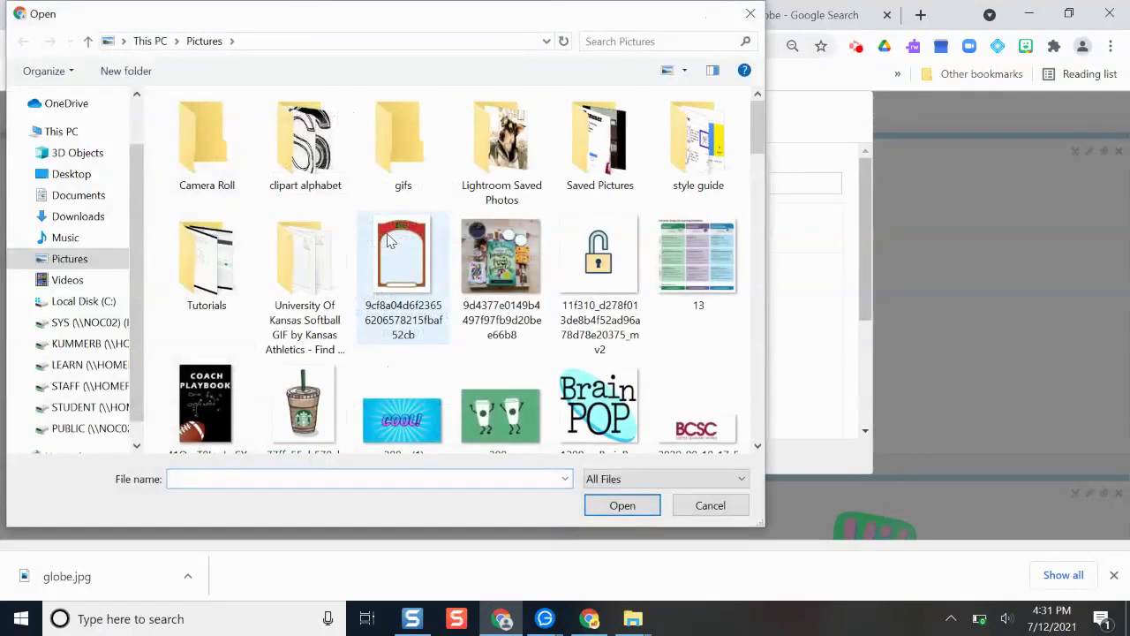
left_click(70, 177)
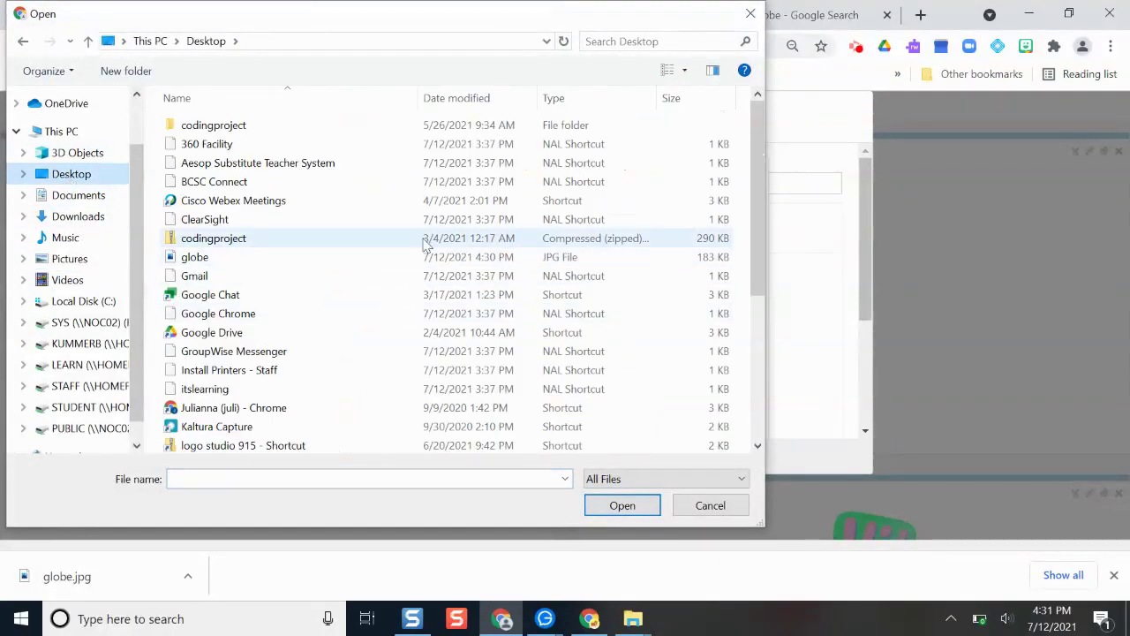
left_click(237, 259)
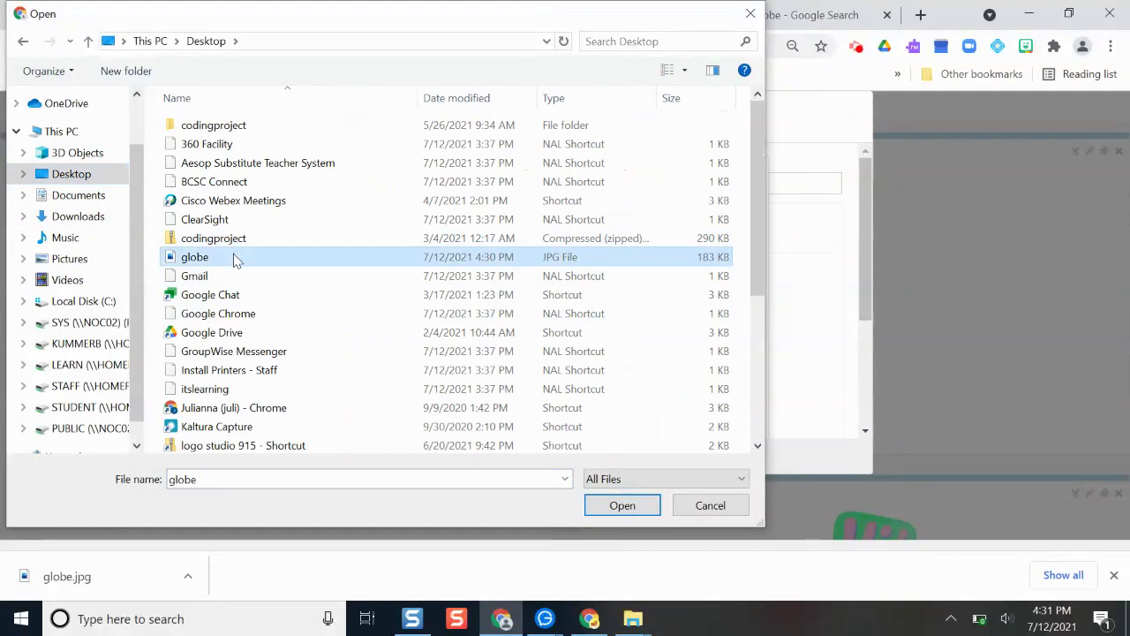
left_click(621, 505)
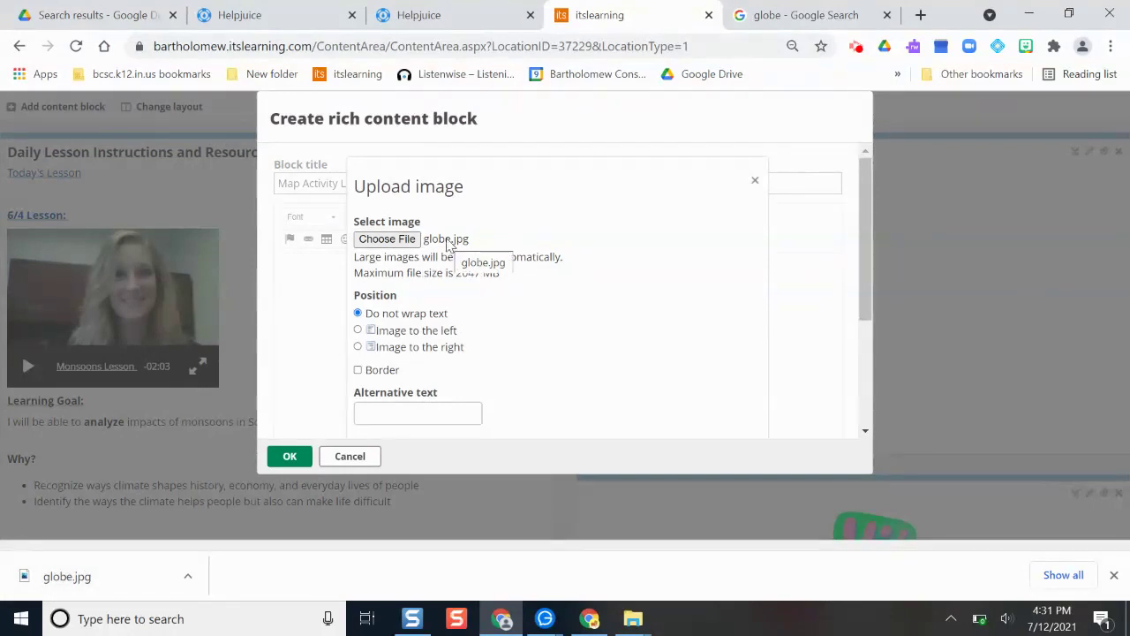
Set the image's alternative text to "Globe" and upload and insert it into the block.
scroll(521, 280, "down", 1)
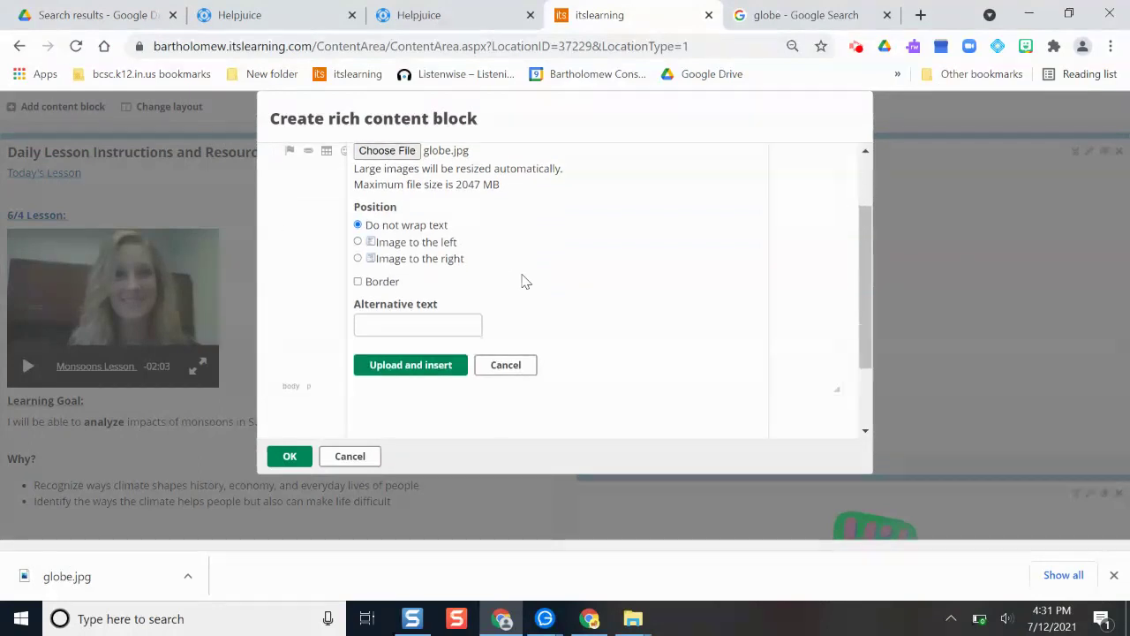
left_click(381, 323)
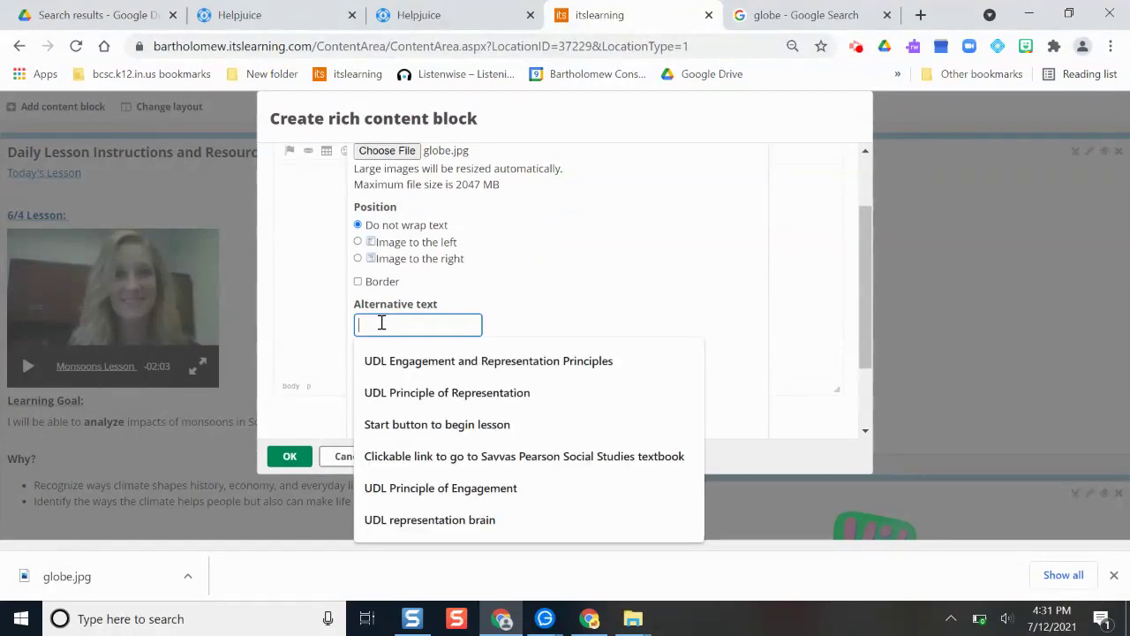
type("Globe")
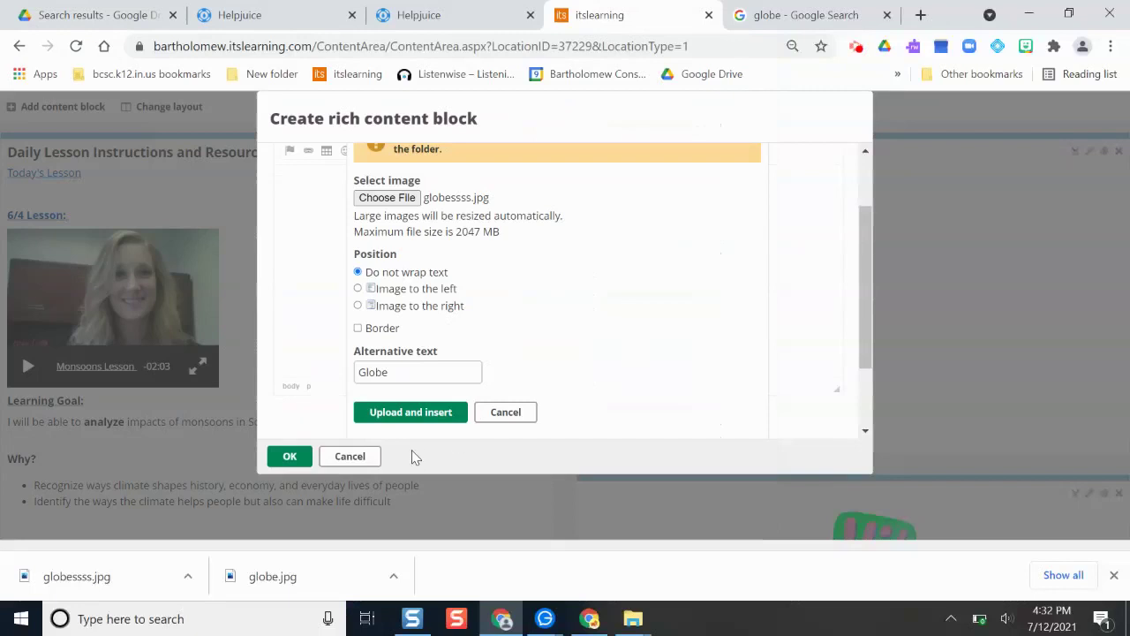
left_click(401, 413)
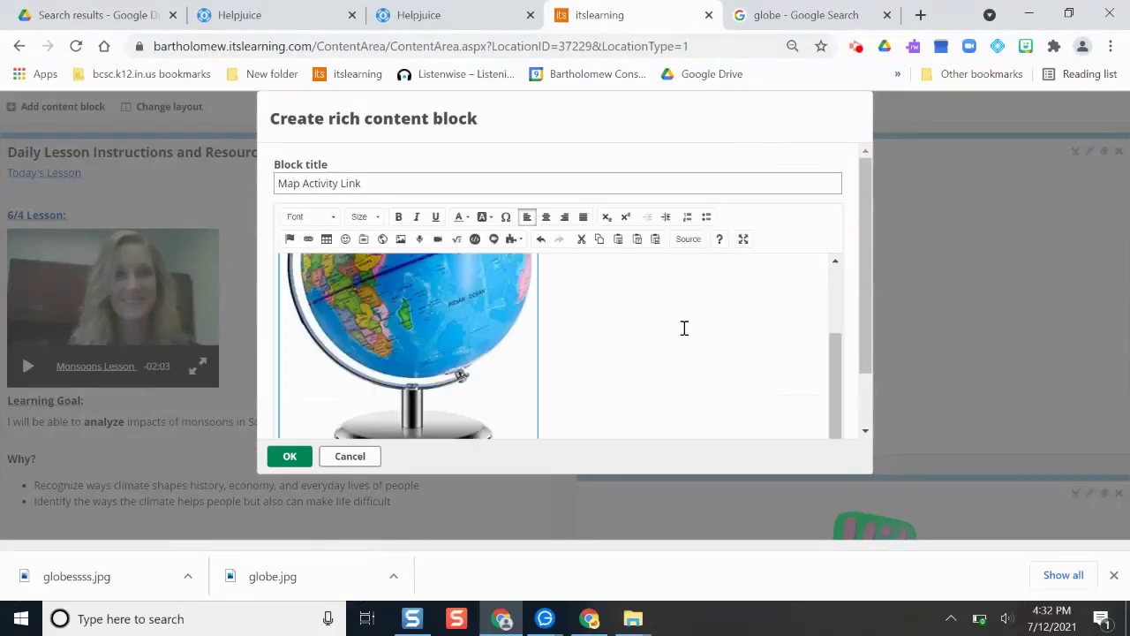
Shrink the inserted globe image proportionally to a little over half its size.
scroll(537, 318, "up", 2)
scroll(467, 299, "down", 4)
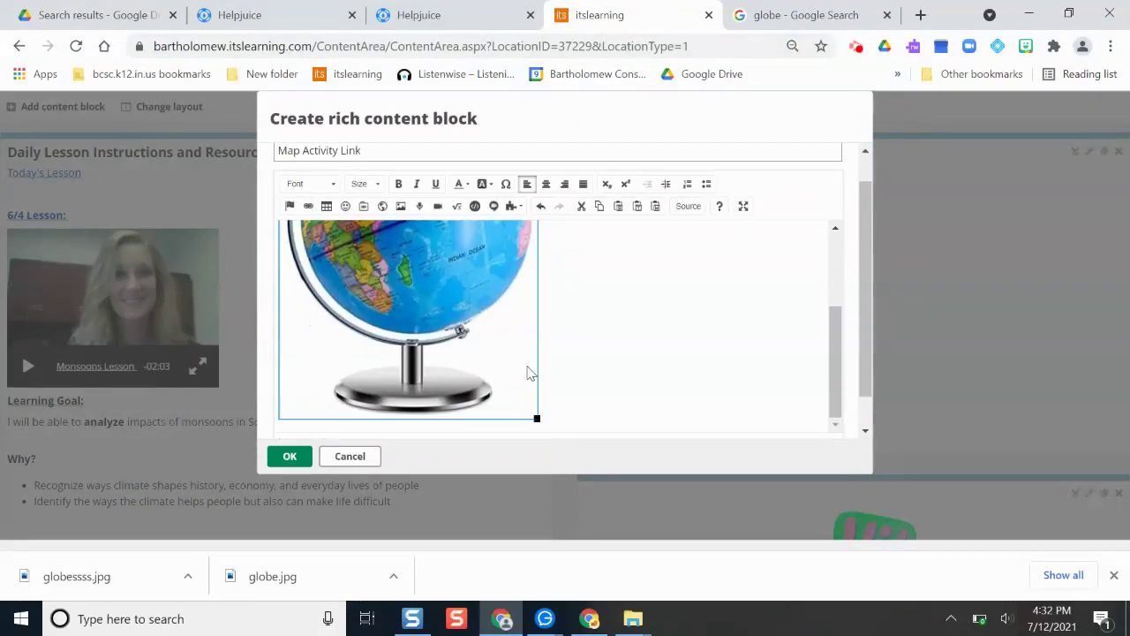
scroll(528, 372, "down", 1)
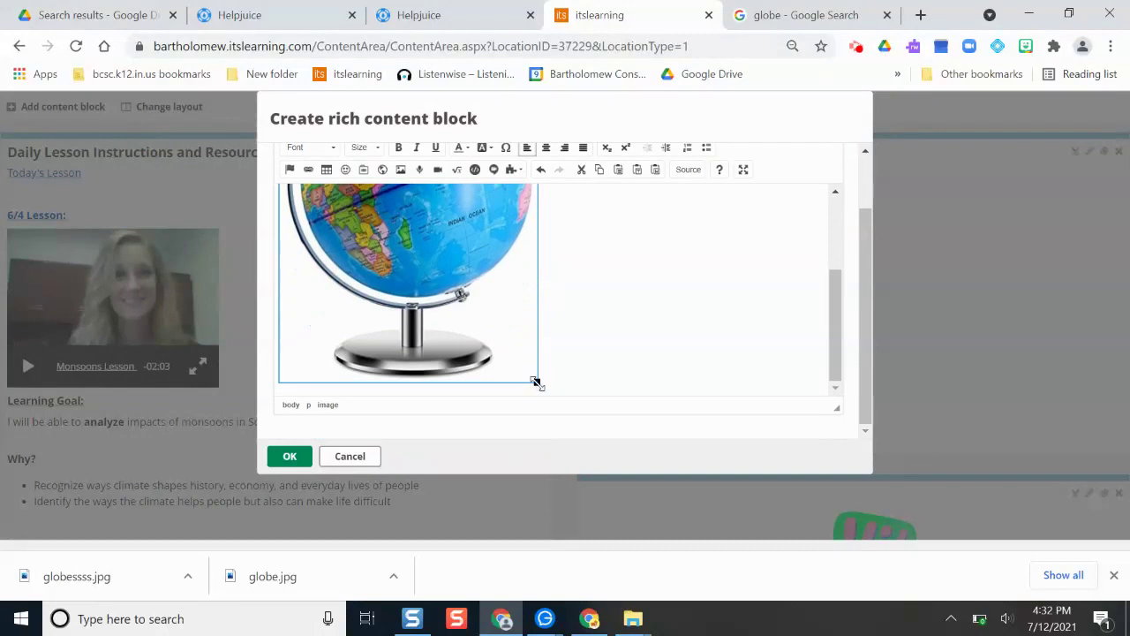
left_click_drag(536, 381, 425, 371)
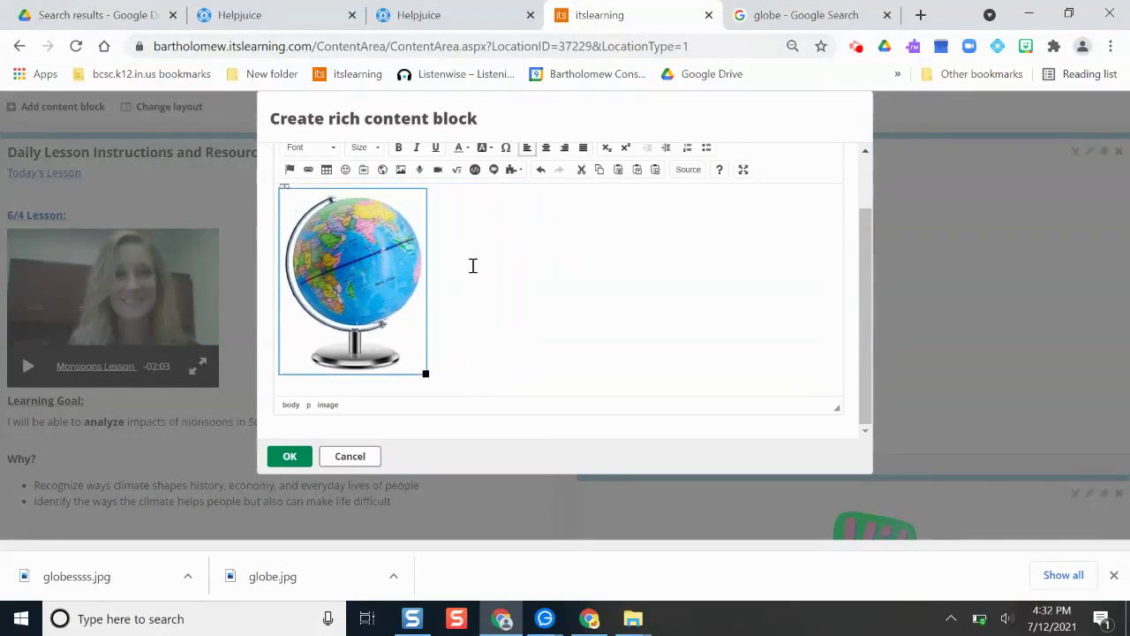
left_click(578, 270)
scroll(578, 270, "up", 2)
scroll(578, 271, "down", 2)
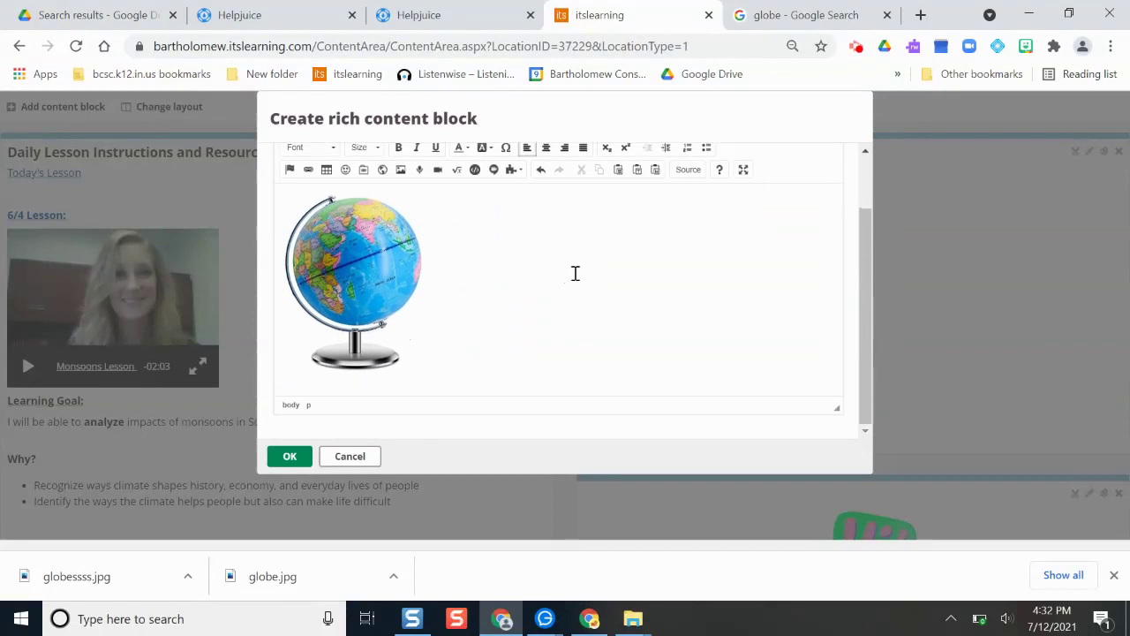
Select the globe image in the block's body and open the link settings for it.
left_click(402, 244)
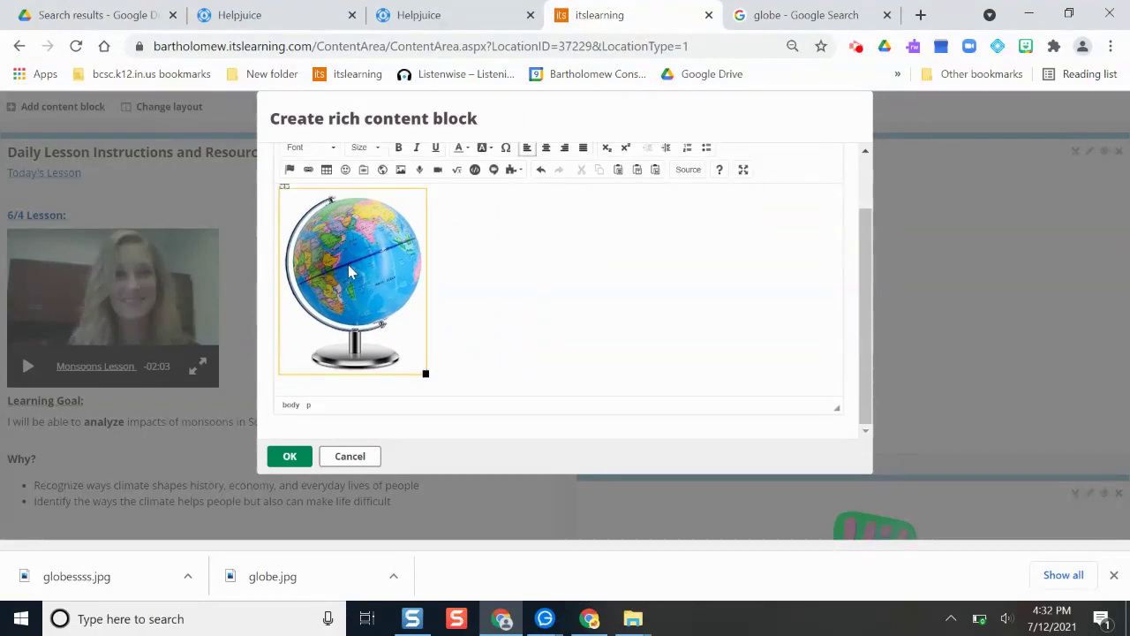
left_click(484, 333)
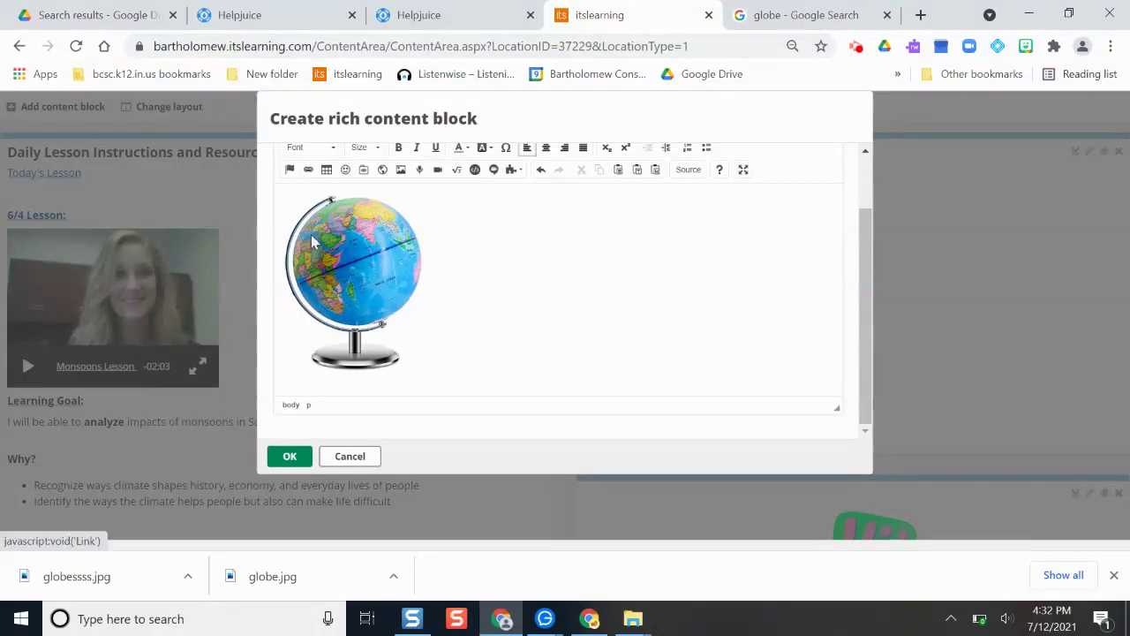
left_click(380, 308)
left_click(541, 350)
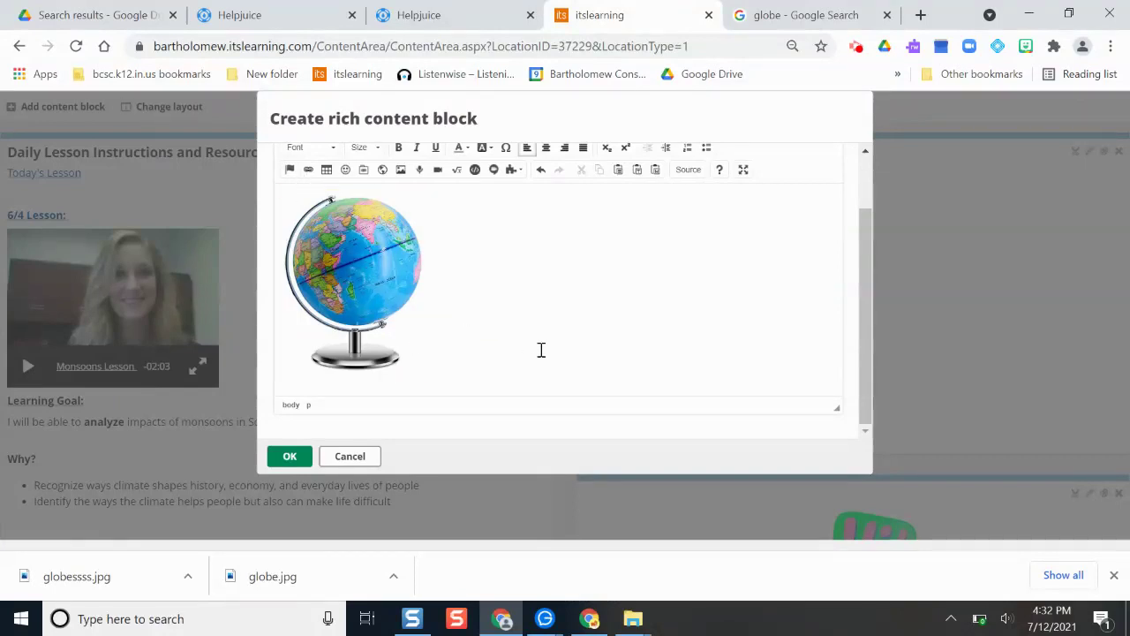
left_click(368, 267)
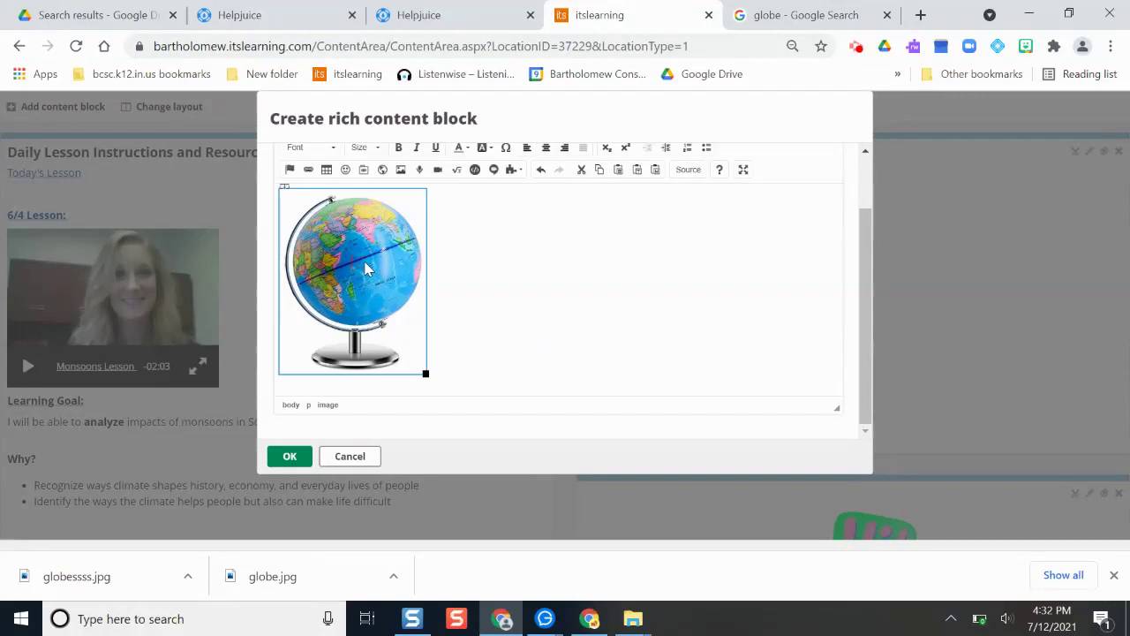
left_click(506, 287)
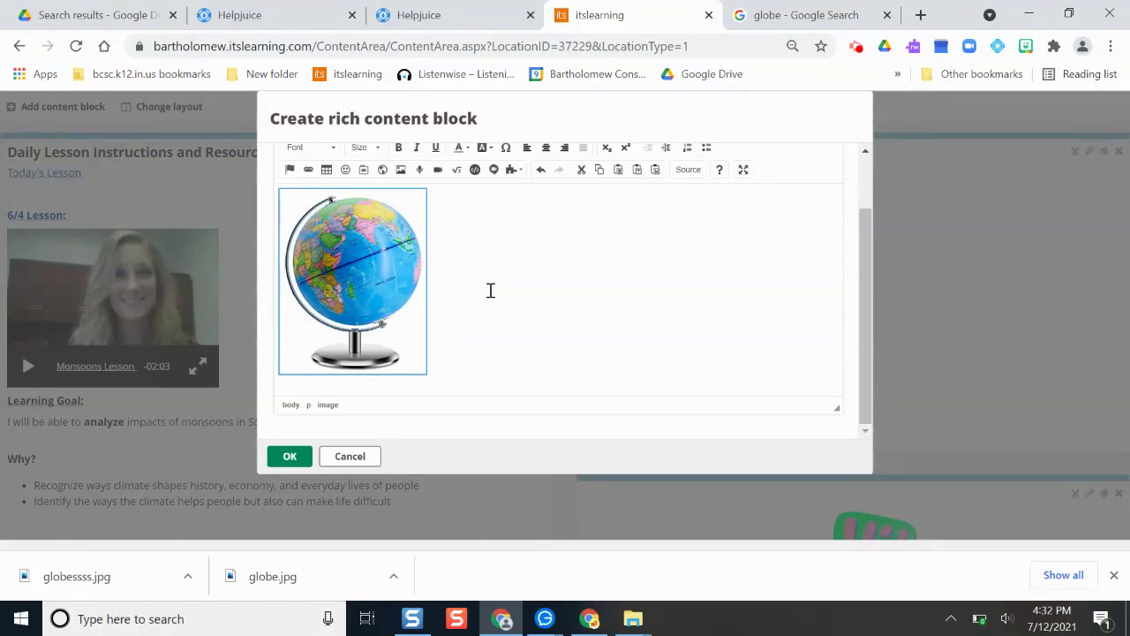
left_click(308, 170)
scroll(308, 174, "up", 1)
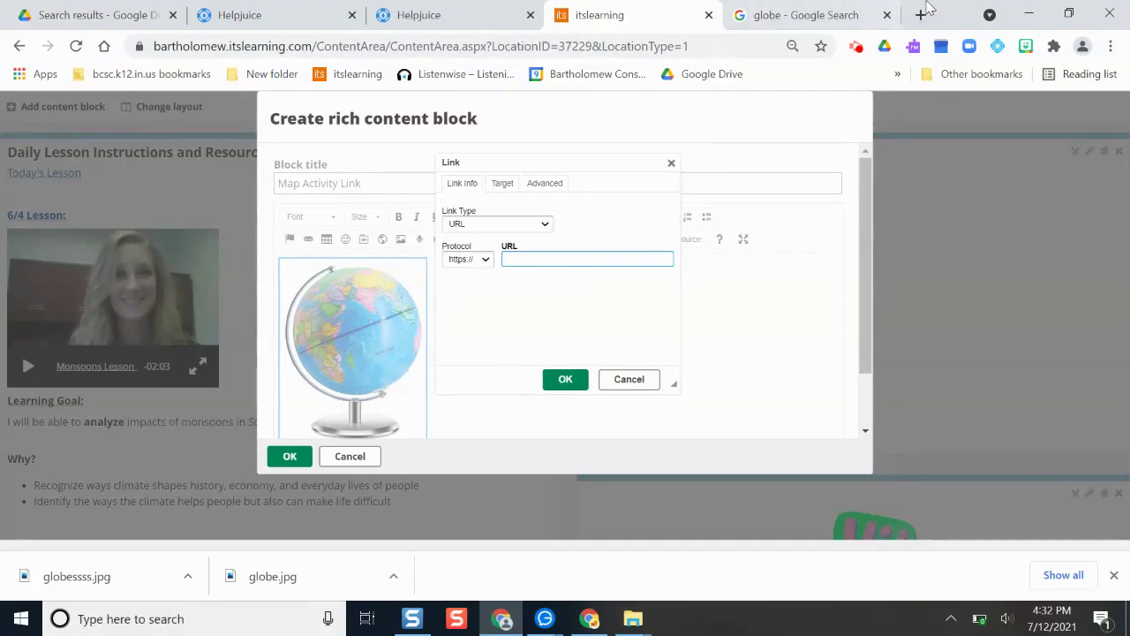
Search Google for "map game" and copy the link address of the result "The U.S.: 50 States - Map Quiz Game - Online Seterra".
left_click(830, 15)
left_click(676, 55)
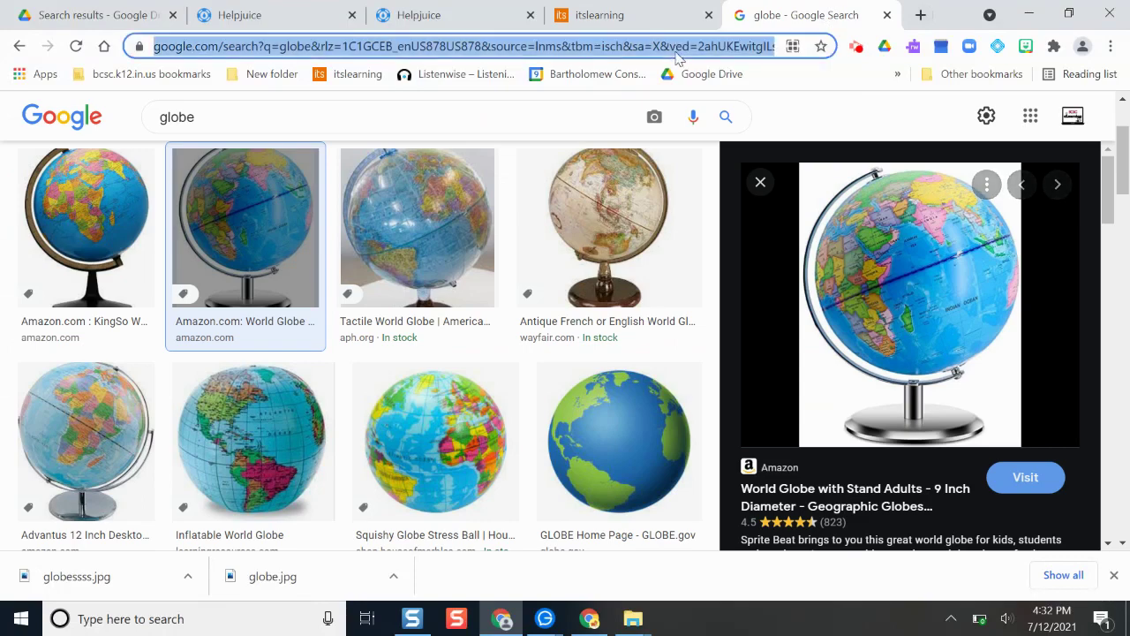
type("map game")
key("Return")
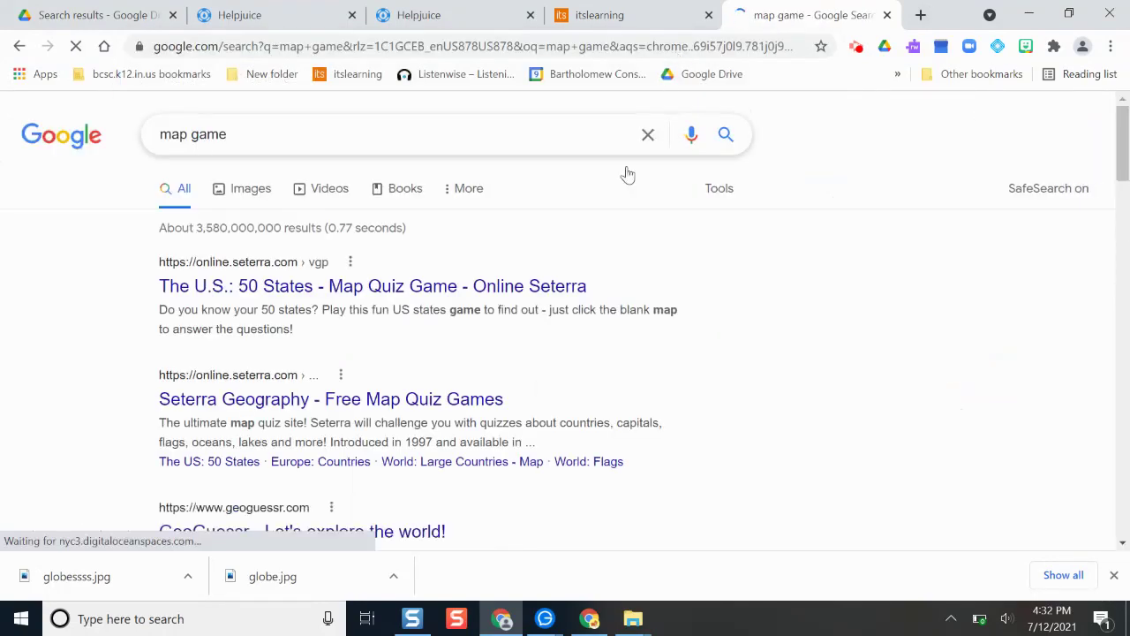
right_click(386, 295)
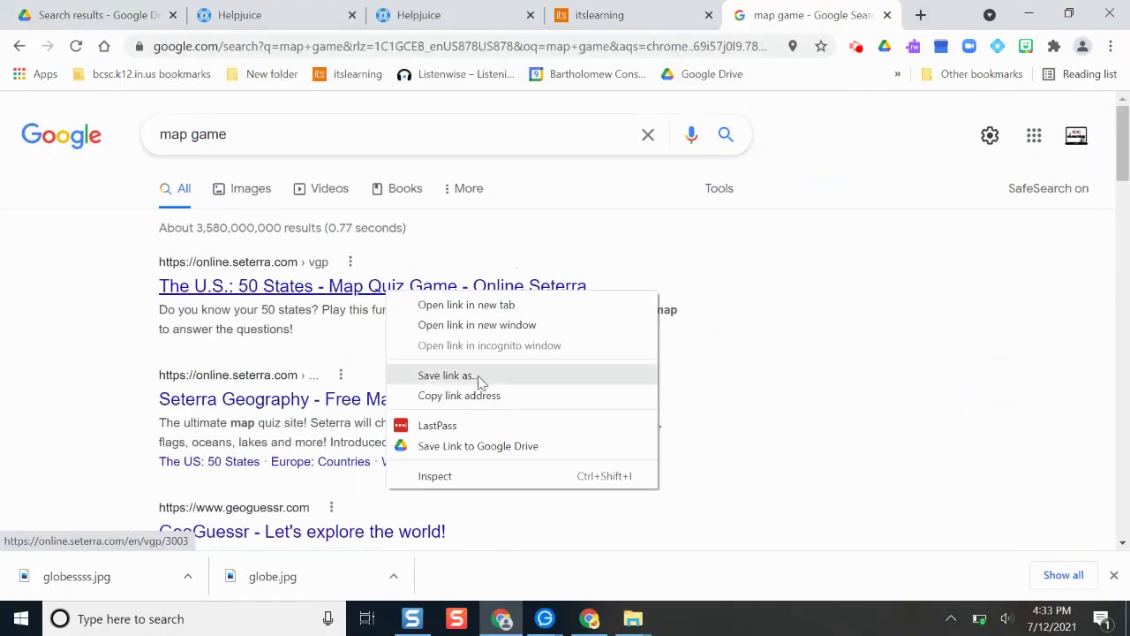
left_click(512, 393)
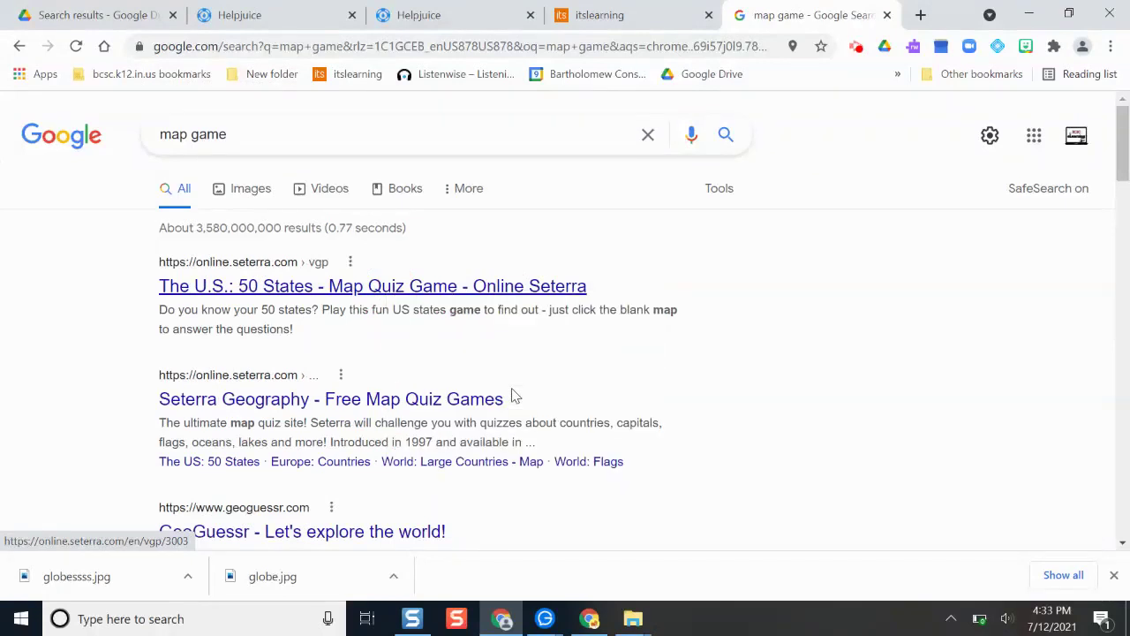
Paste the copied Seterra address as the globe image's link URL in itslearning and save the rich content block.
left_click(597, 15)
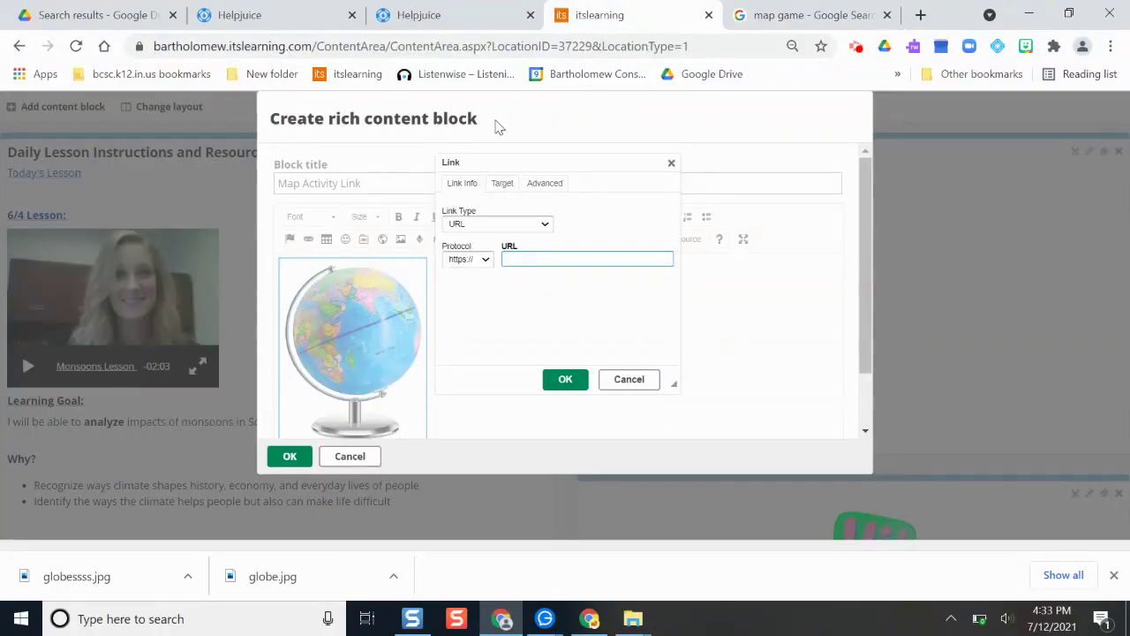
left_click(541, 260)
key("ctrl+v")
left_click(566, 379)
left_click(570, 373)
scroll(575, 348, "down", 1)
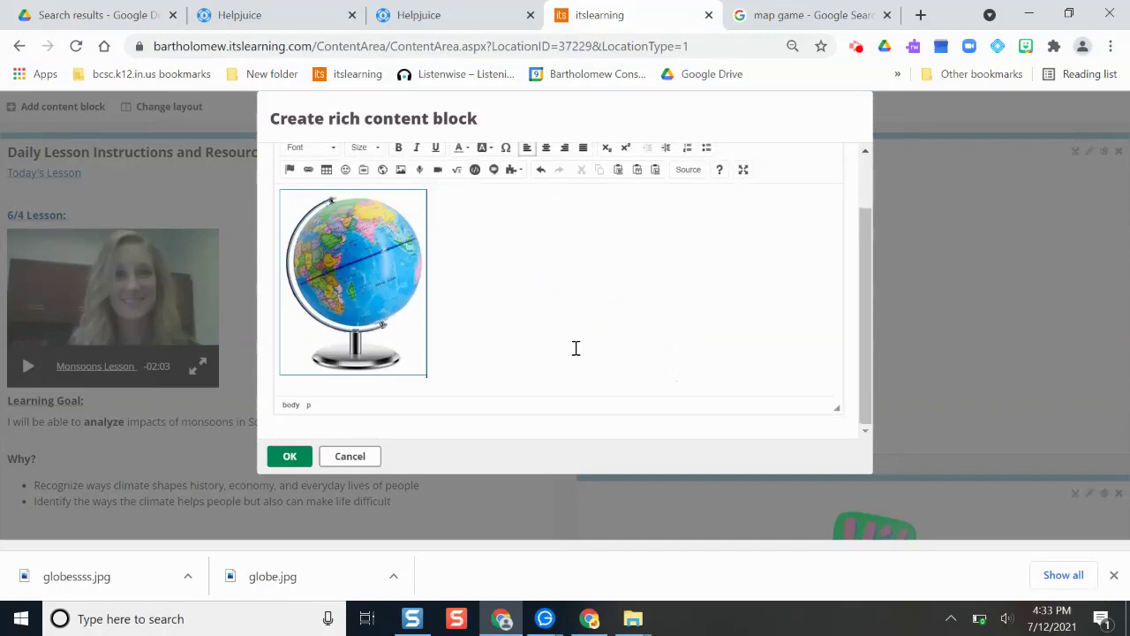
left_click(285, 456)
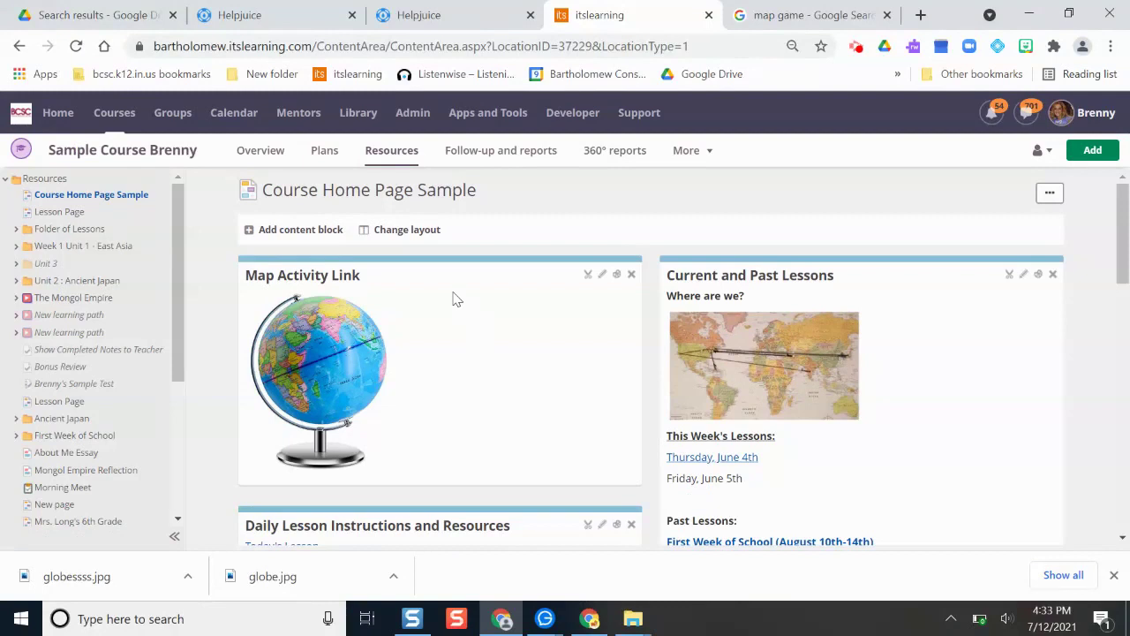
Test the globe image's link in the Map Activity Link block and close the page it opens.
left_click(316, 370)
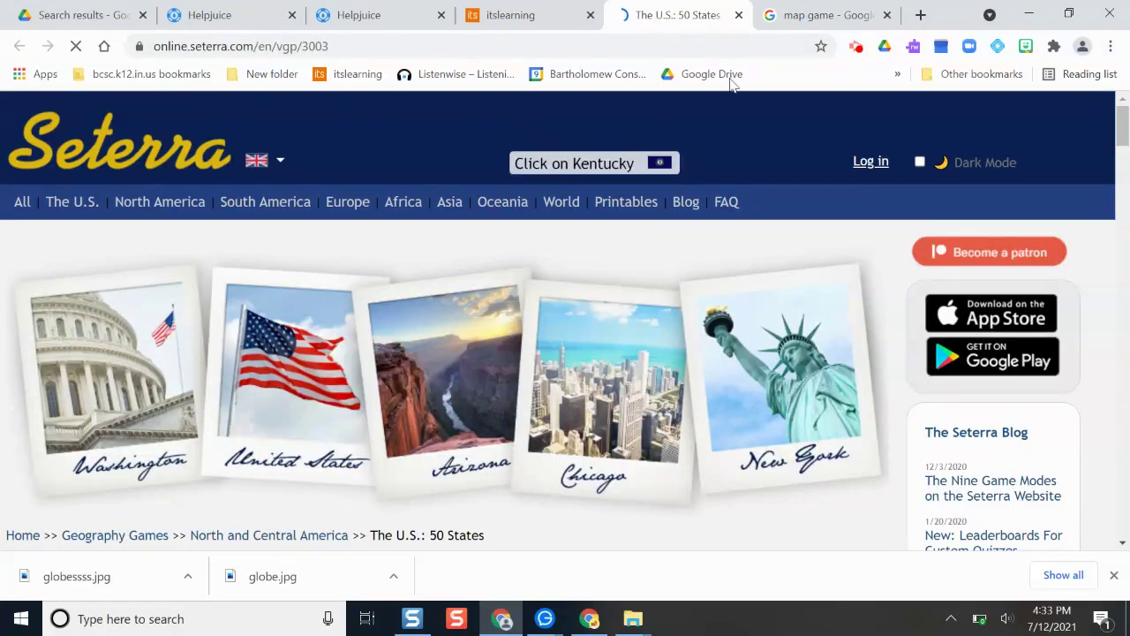
left_click(738, 15)
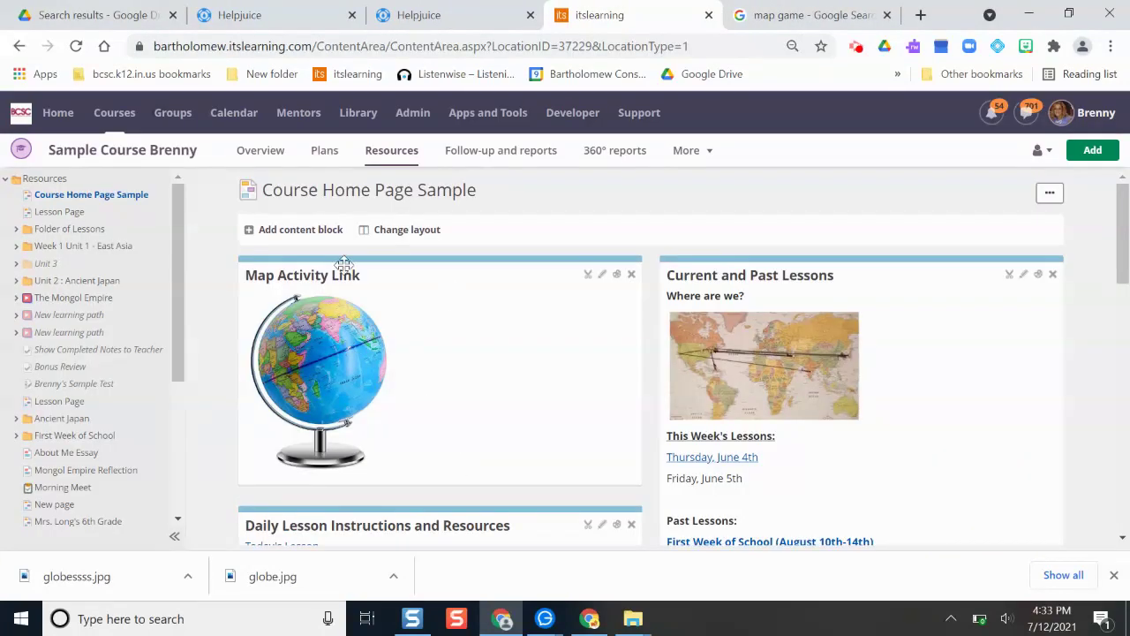
Copy the link address of the Lesson Page listed directly below Course Home Page Sample in the course resources.
scroll(368, 351, "down", 3)
scroll(368, 351, "down", 8)
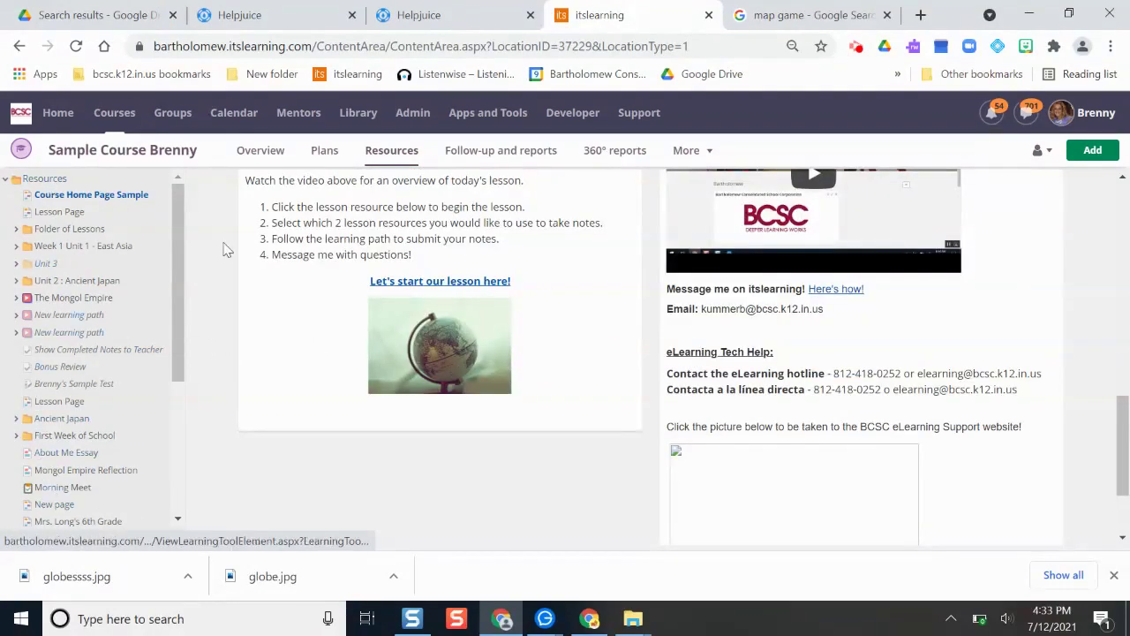
right_click(64, 216)
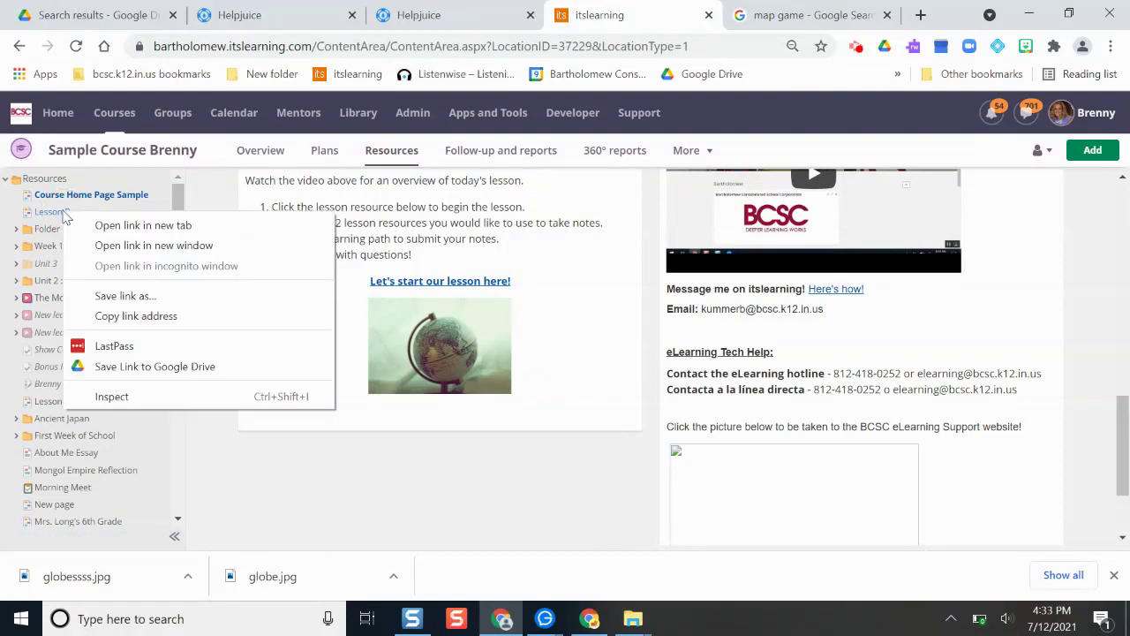
left_click(155, 317)
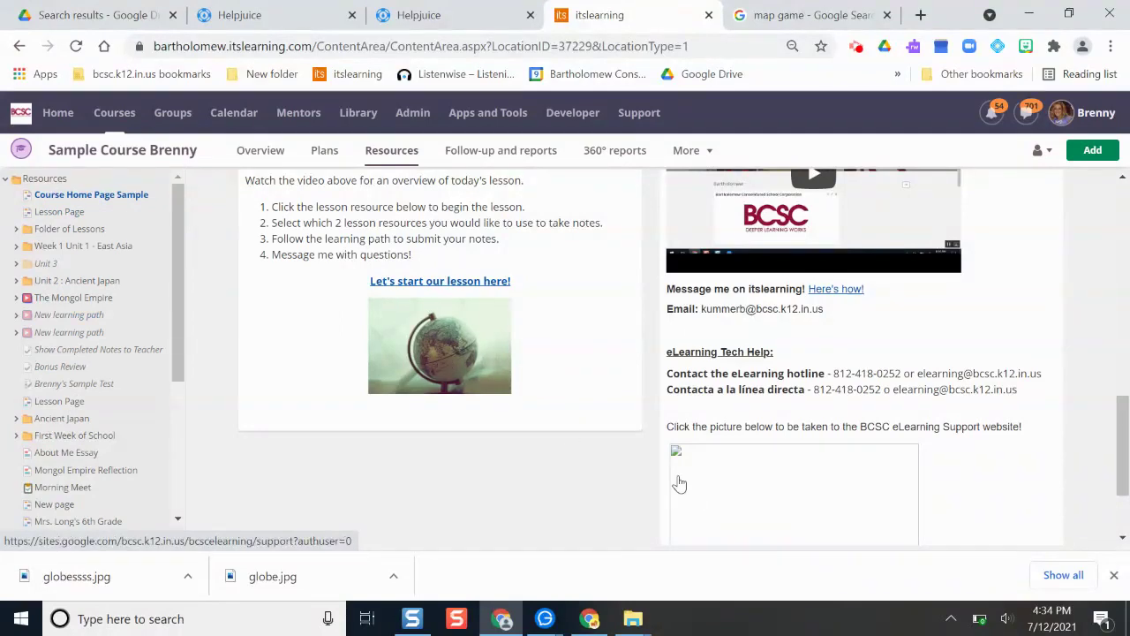
scroll(630, 408, "up", 10)
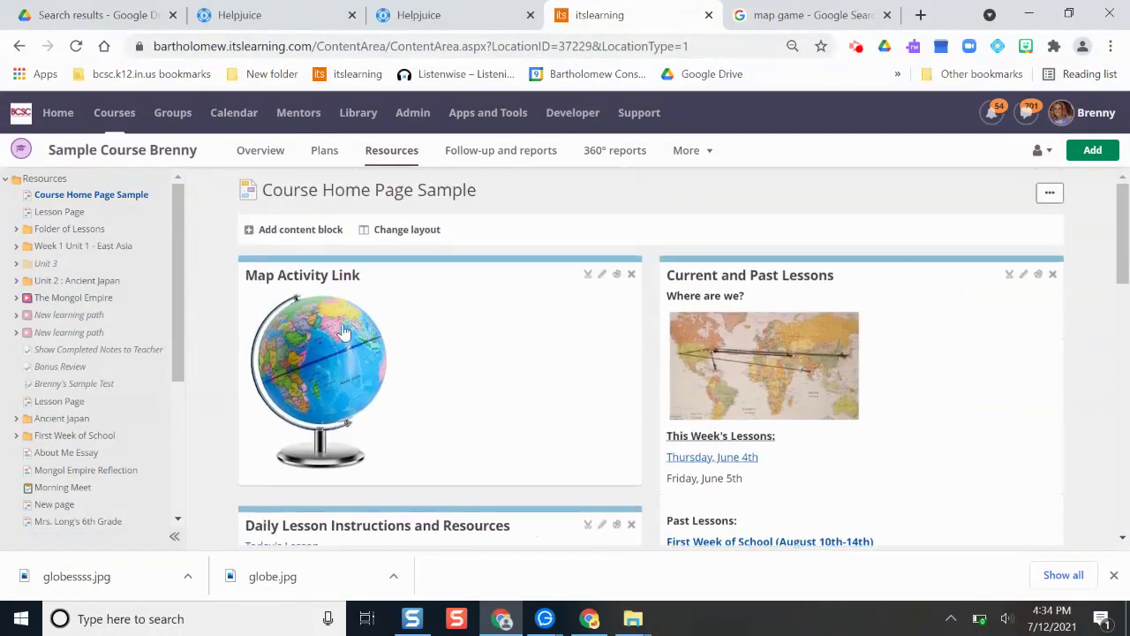
scroll(502, 324, "down", 3)
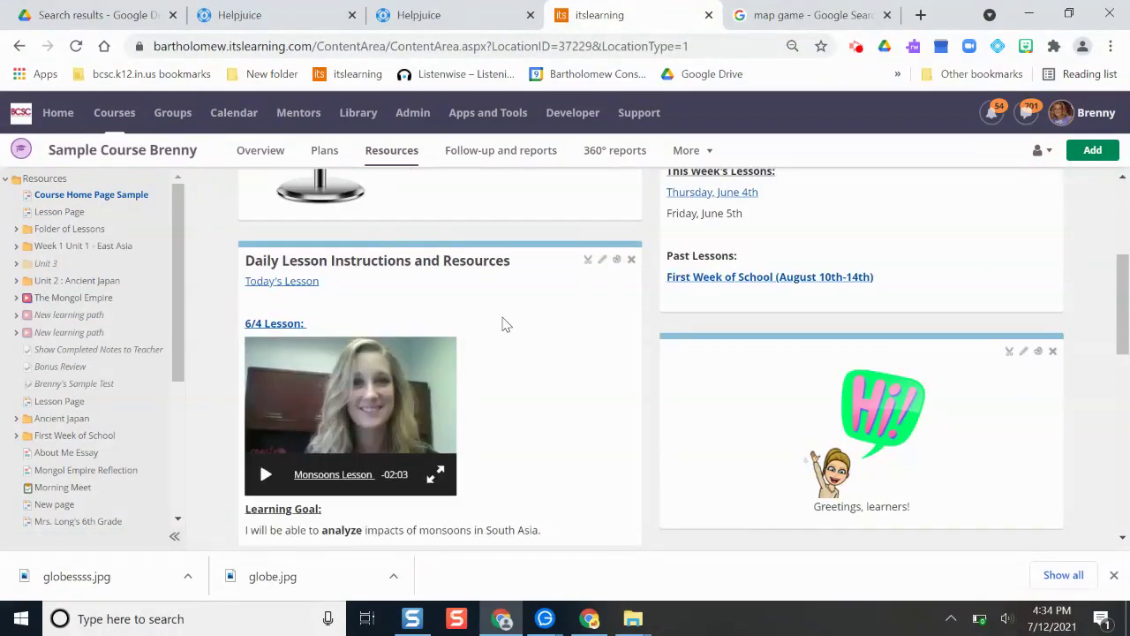